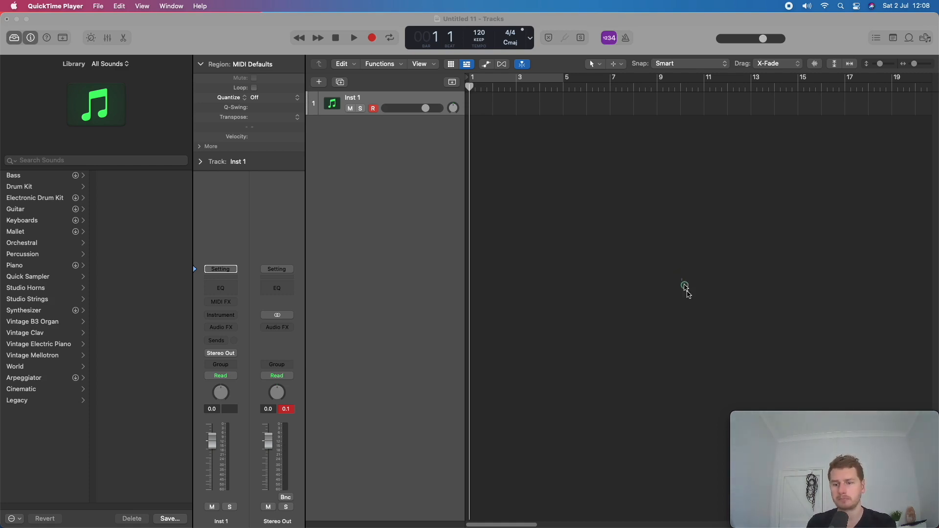
pyautogui.click(686, 289)
pyautogui.press('f')
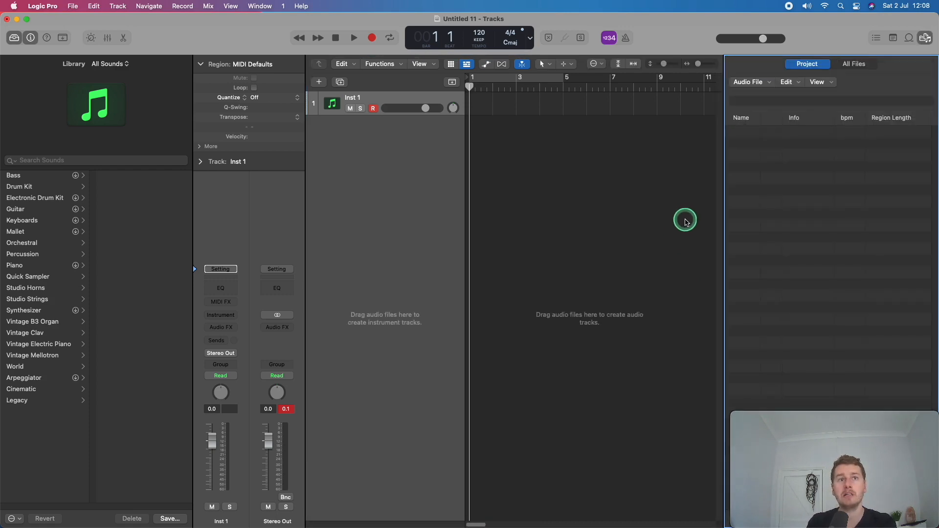
pyautogui.press('f')
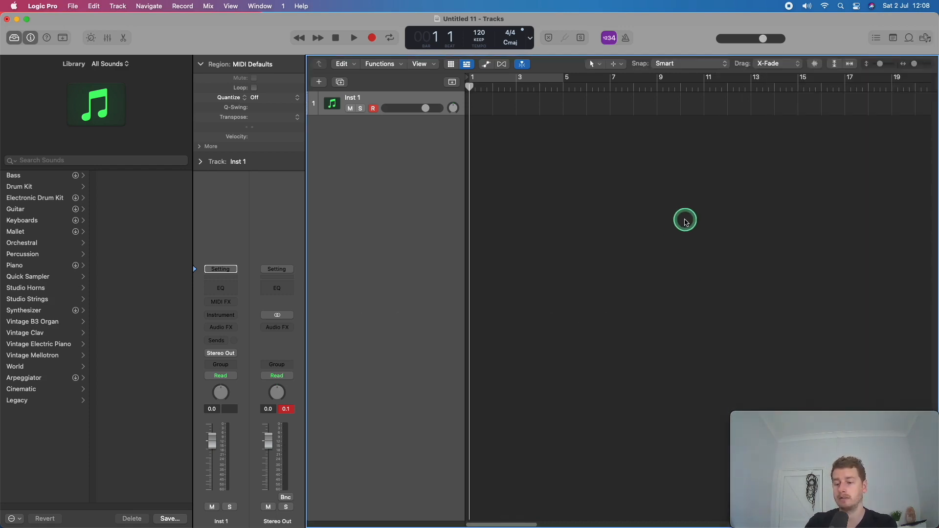
# Load the 12-8 Electric Arpeggio 01 Apple Loop into a new Quick Sampler (Optimized) track and audition the original loop
pyautogui.press('o')
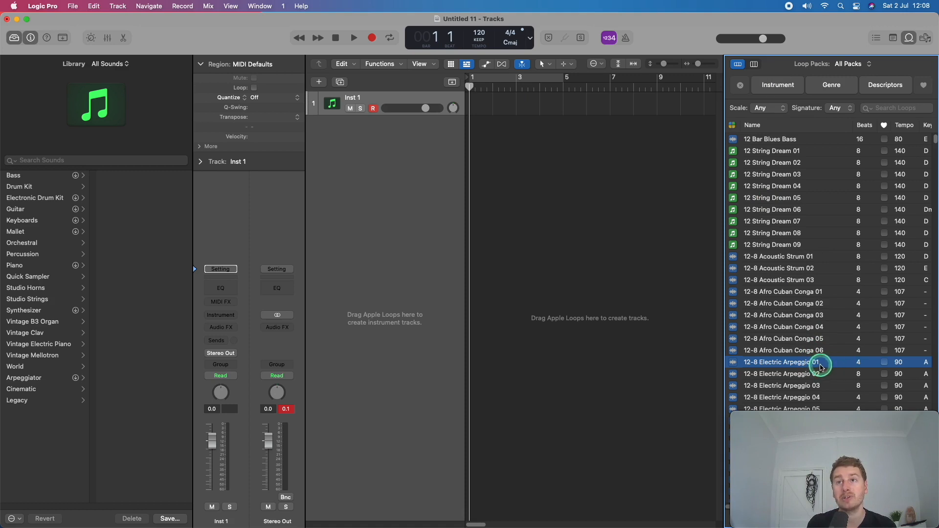
pyautogui.moveTo(824, 365); pyautogui.dragTo(411, 166)
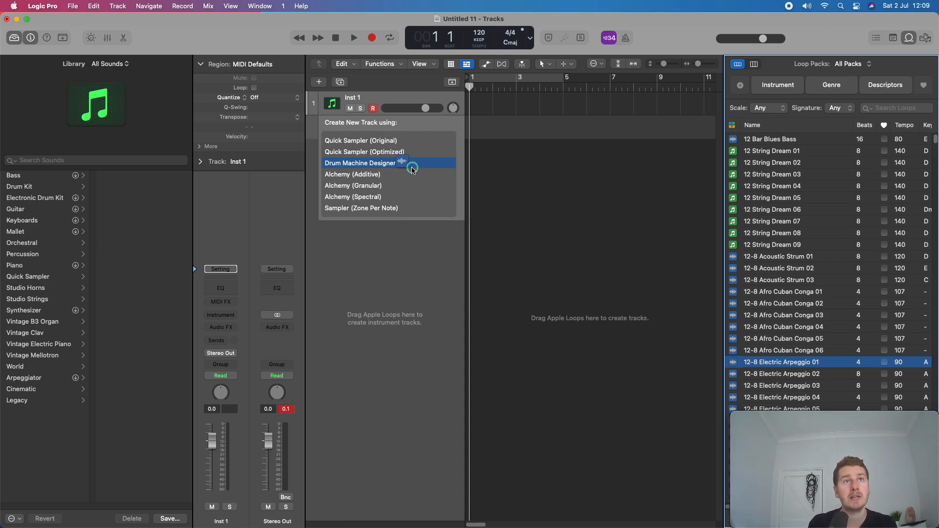
pyautogui.moveTo(412, 169)
pyautogui.mouseDown()
pyautogui.moveTo(393, 176)
pyautogui.moveTo(394, 199)
pyautogui.moveTo(393, 165)
pyautogui.moveTo(394, 201)
pyautogui.moveTo(393, 175)
pyautogui.moveTo(392, 199)
pyautogui.moveTo(393, 176)
pyautogui.moveTo(386, 198)
pyautogui.moveTo(382, 175)
pyautogui.moveTo(377, 197)
pyautogui.moveTo(382, 190)
pyautogui.moveTo(386, 206)
pyautogui.moveTo(377, 206)
pyautogui.moveTo(389, 213)
pyautogui.moveTo(381, 212)
pyautogui.moveTo(389, 208)
pyautogui.moveTo(389, 150)
pyautogui.moveTo(351, 155)
pyautogui.moveTo(381, 141)
pyautogui.moveTo(413, 195)
pyautogui.moveTo(405, 167)
pyautogui.moveTo(388, 208)
pyautogui.moveTo(404, 170)
pyautogui.moveTo(382, 177)
pyautogui.moveTo(389, 210)
pyautogui.moveTo(386, 143)
pyautogui.moveTo(433, 141)
pyautogui.moveTo(389, 143)
pyautogui.moveTo(416, 155)
pyautogui.moveTo(411, 144)
pyautogui.moveTo(420, 155)
pyautogui.mouseUp()
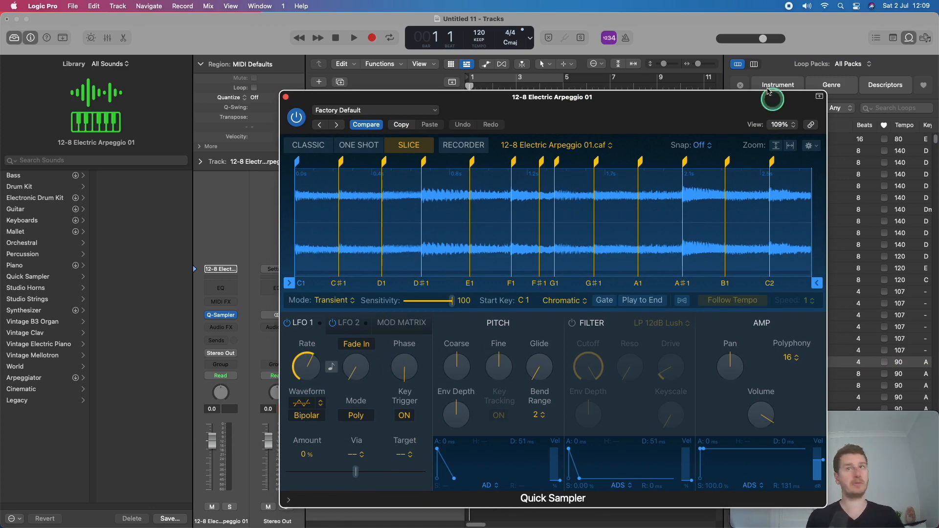
pyautogui.moveTo(684, 96); pyautogui.dragTo(550, 74)
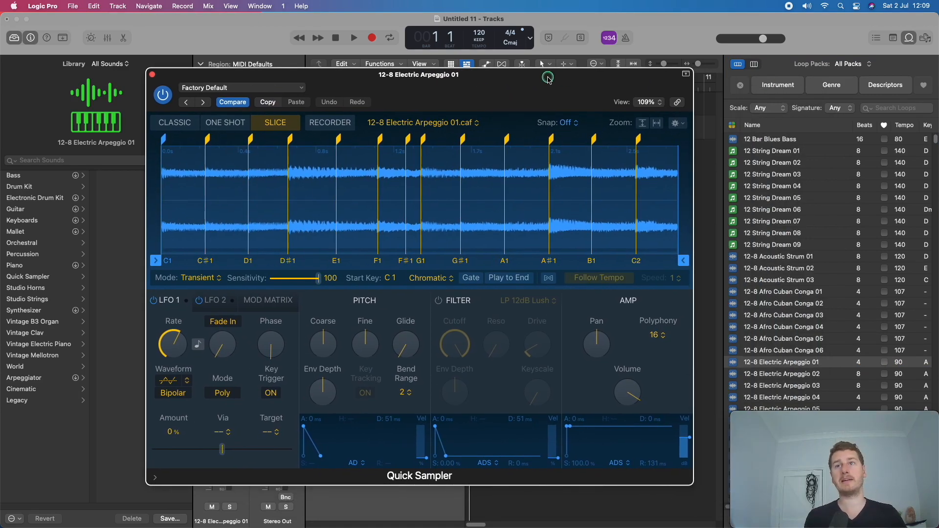
pyautogui.click(816, 363)
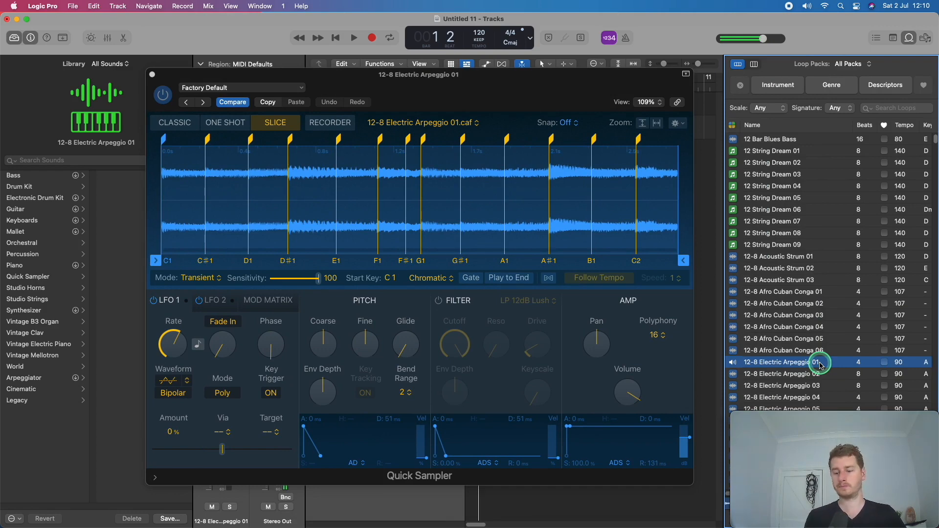
pyautogui.click(820, 364)
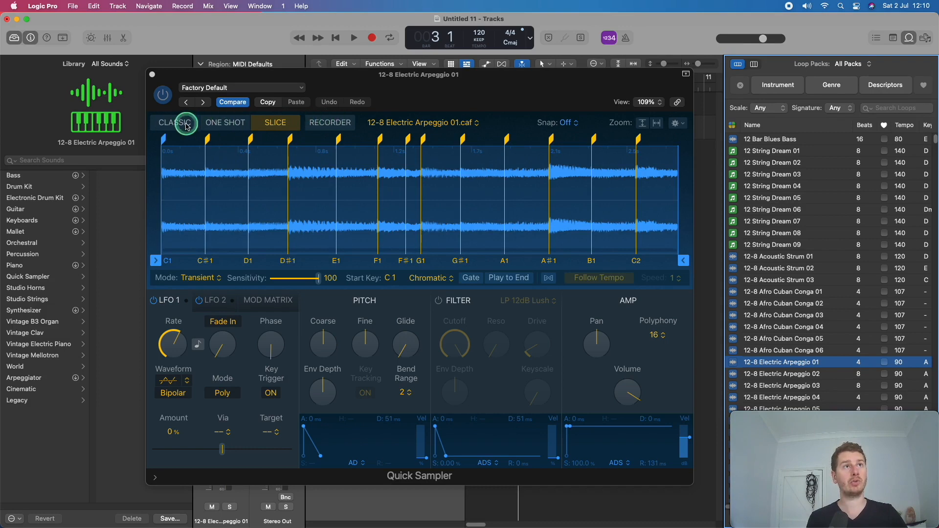
# Switch the sampler to Classic mode and try Reverse playback, returning it to Forward
pyautogui.click(185, 123)
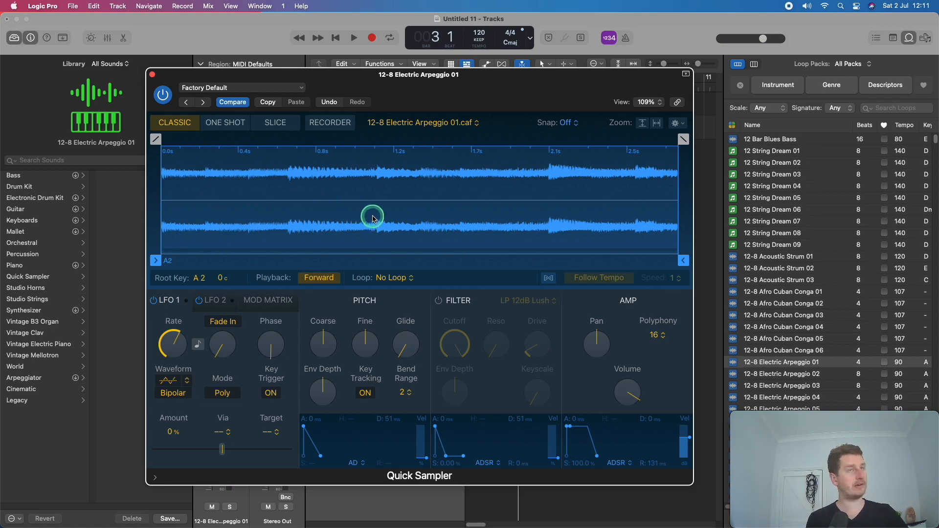
pyautogui.click(532, 231)
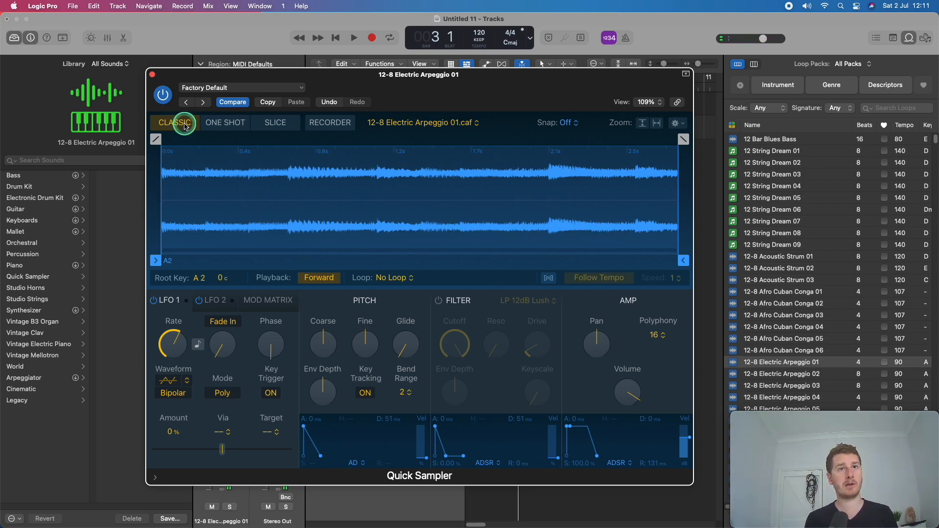
pyautogui.click(308, 279)
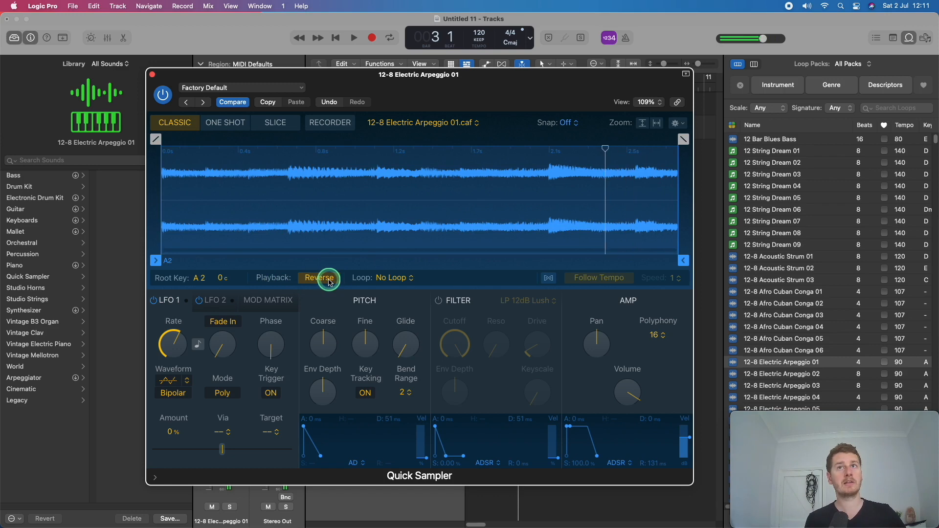
pyautogui.click(328, 281)
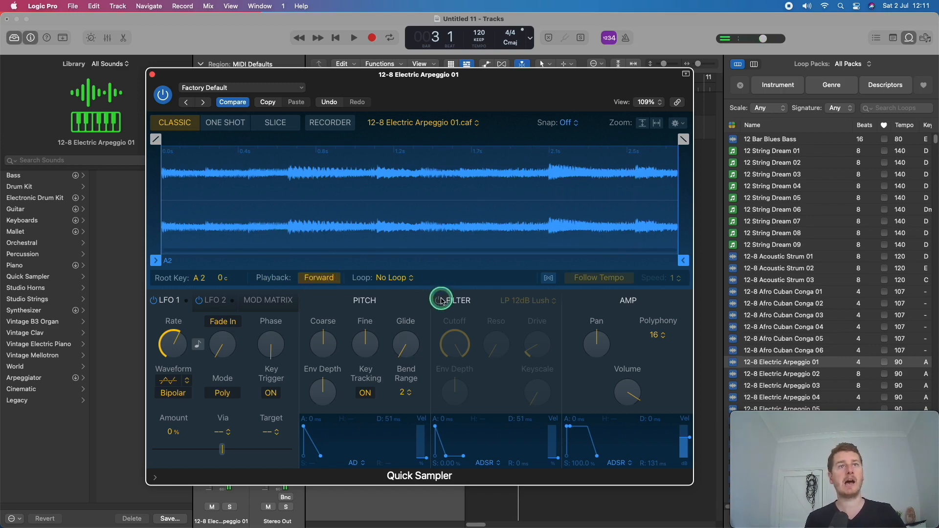
# Enable Forward looping and set the loop range from about 1.15 s to about 1.57 s
pyautogui.click(399, 278)
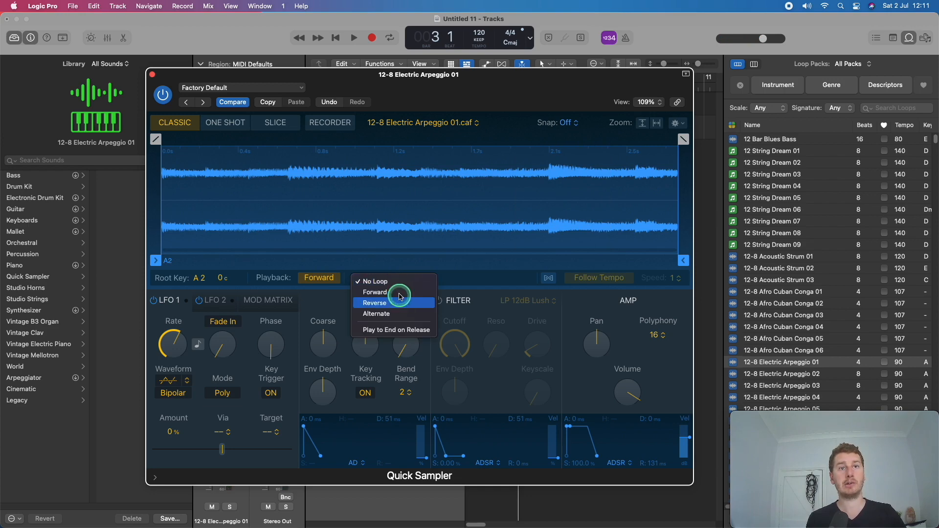
pyautogui.click(400, 292)
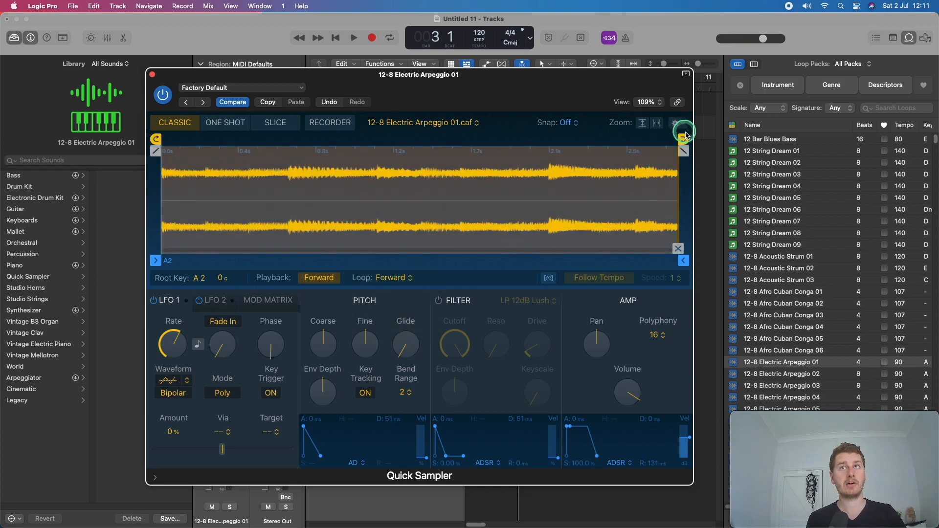
pyautogui.moveTo(683, 139); pyautogui.dragTo(465, 147)
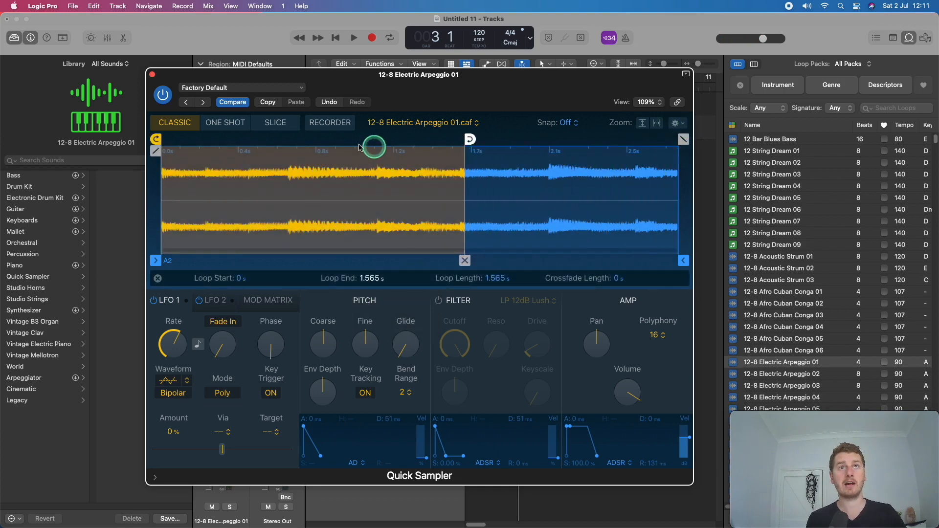
pyautogui.moveTo(157, 142); pyautogui.dragTo(384, 155)
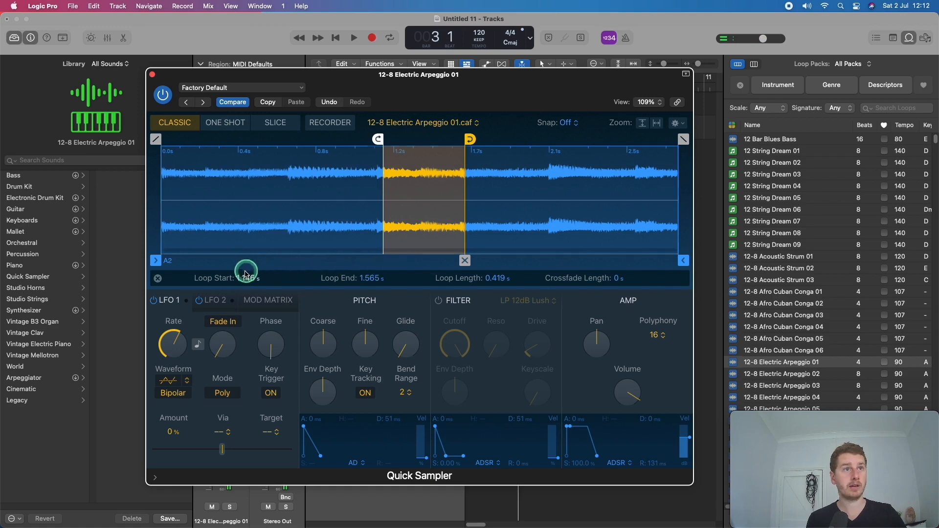
# Trim the sample around the loop, starting at about 1.06 s and ending at about 1.86 s
pyautogui.moveTo(384, 257); pyautogui.dragTo(345, 259)
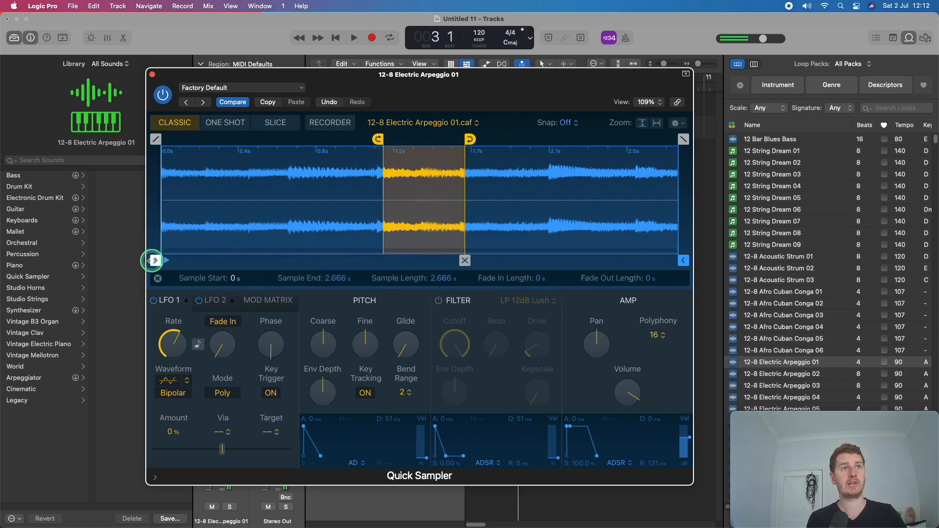
pyautogui.moveTo(154, 261); pyautogui.dragTo(272, 261)
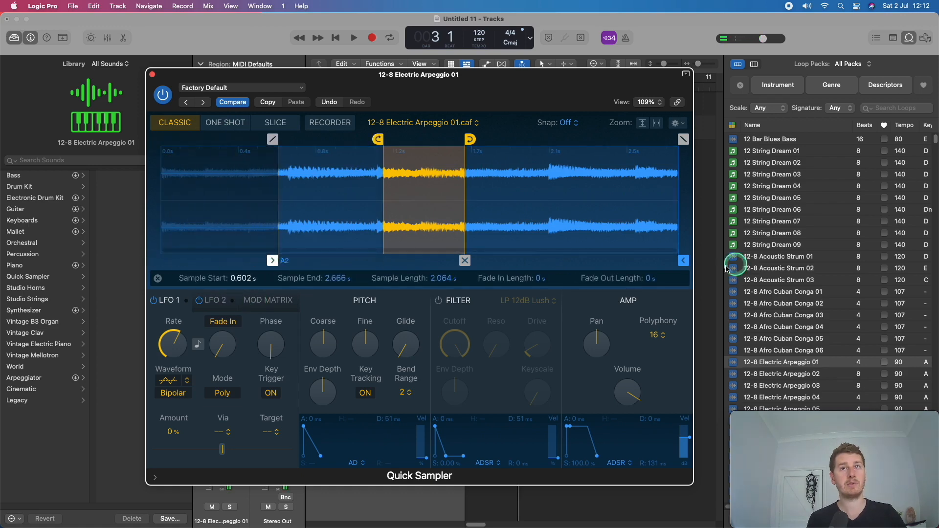
pyautogui.moveTo(685, 261); pyautogui.dragTo(526, 260)
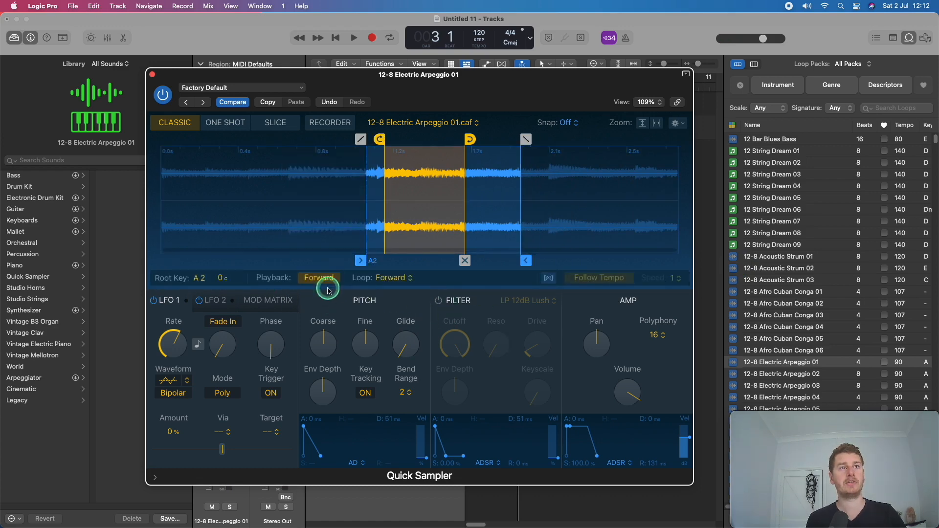
# Set the sample's loop mode to Reverse
pyautogui.click(401, 277)
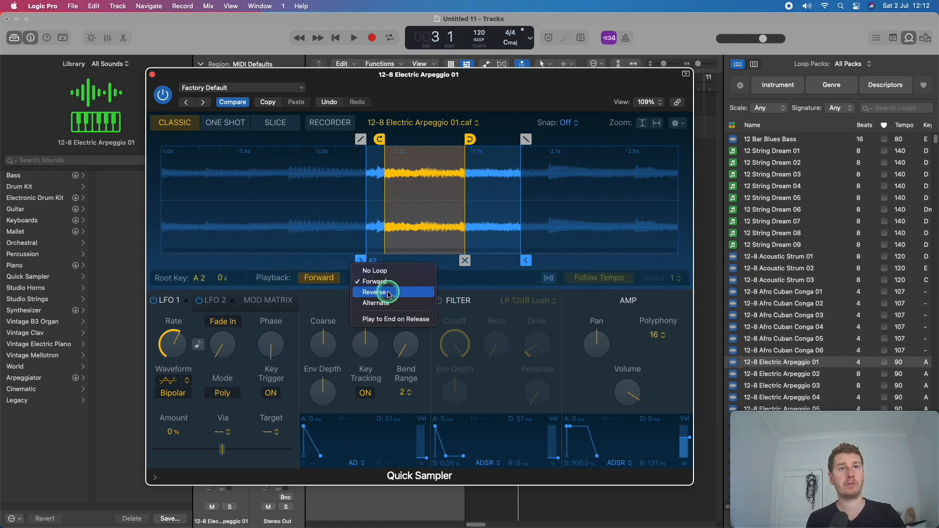
pyautogui.click(424, 294)
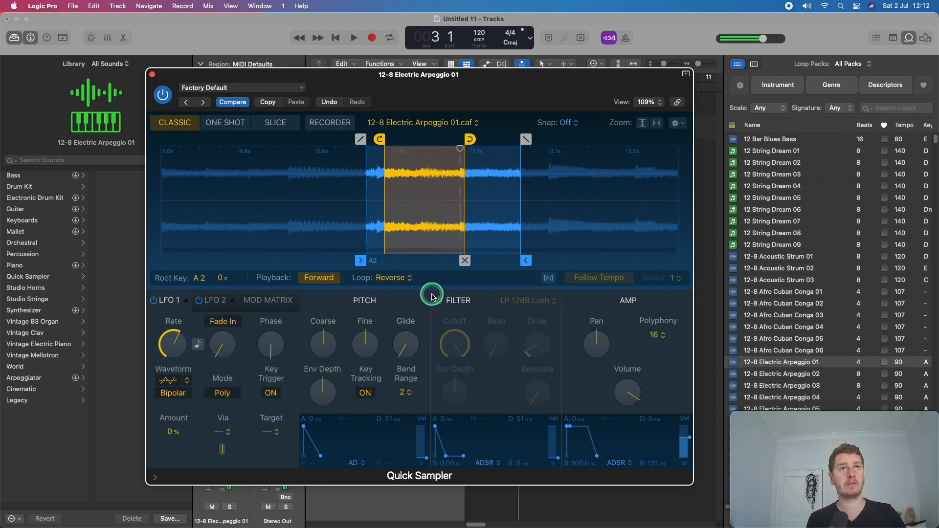
pyautogui.click(399, 277)
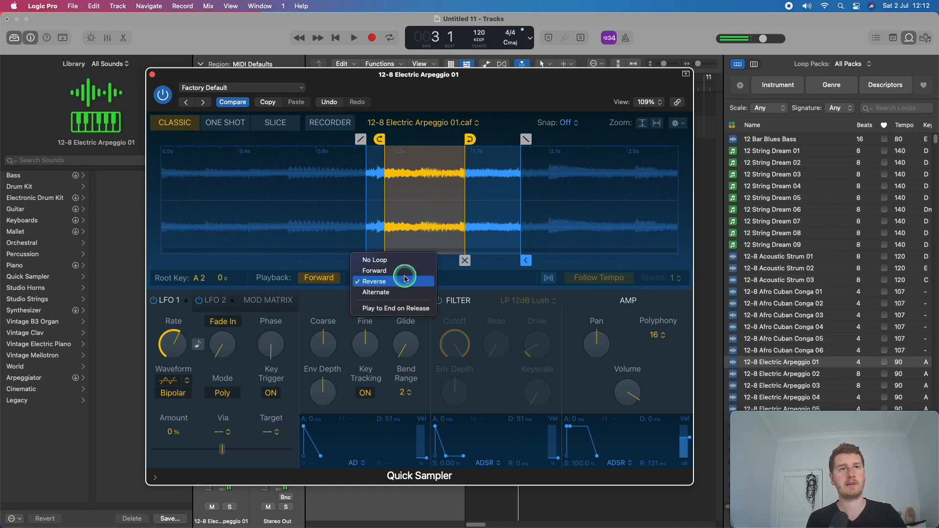
pyautogui.click(466, 279)
pyautogui.click(387, 278)
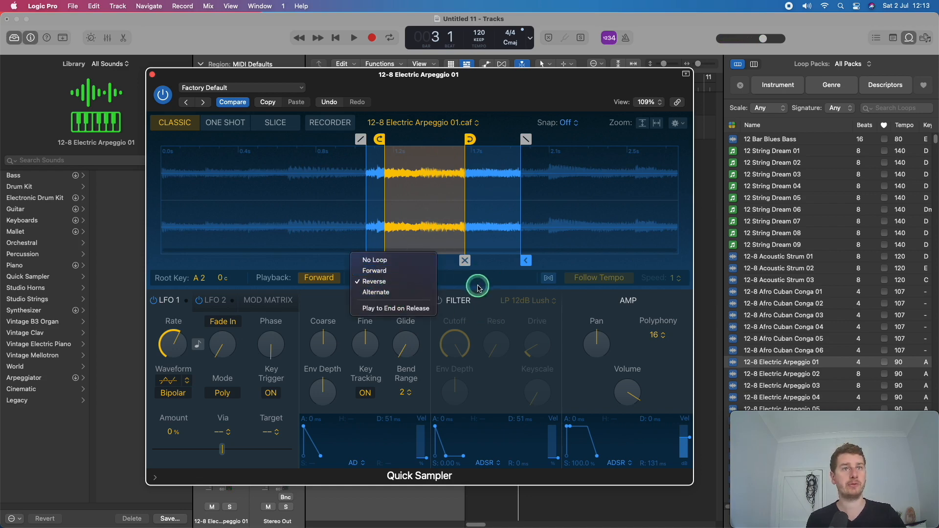
pyautogui.click(416, 281)
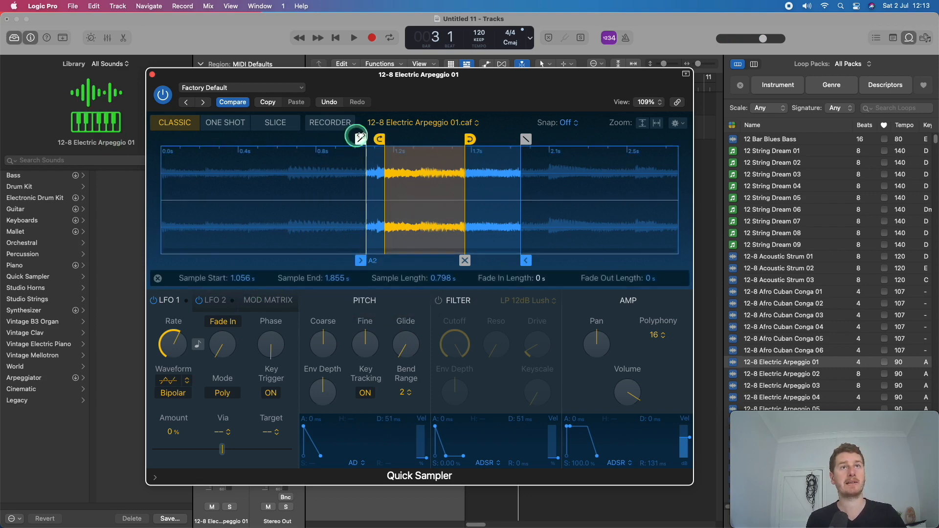
# Switch to One Shot mode and extend the sample range to the full file, from 0 s to 2.666 s
pyautogui.click(230, 122)
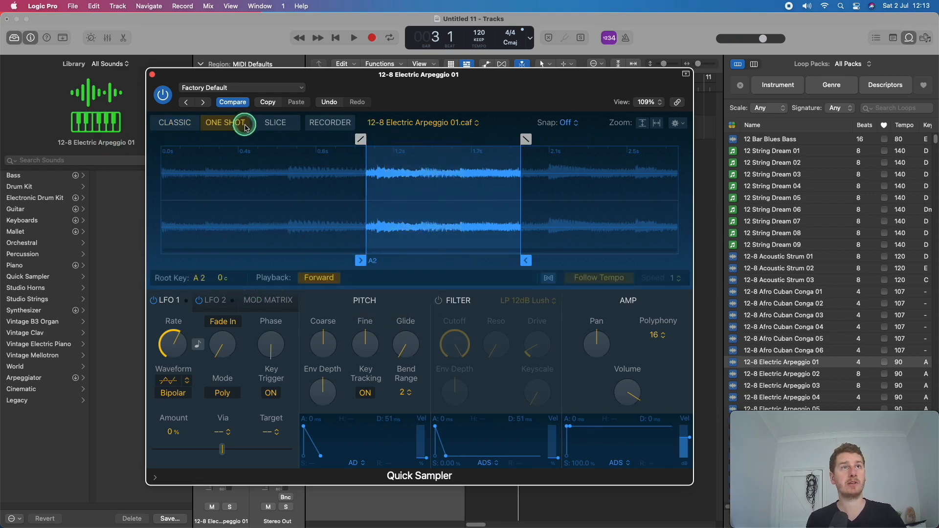
pyautogui.click(429, 163)
pyautogui.click(551, 192)
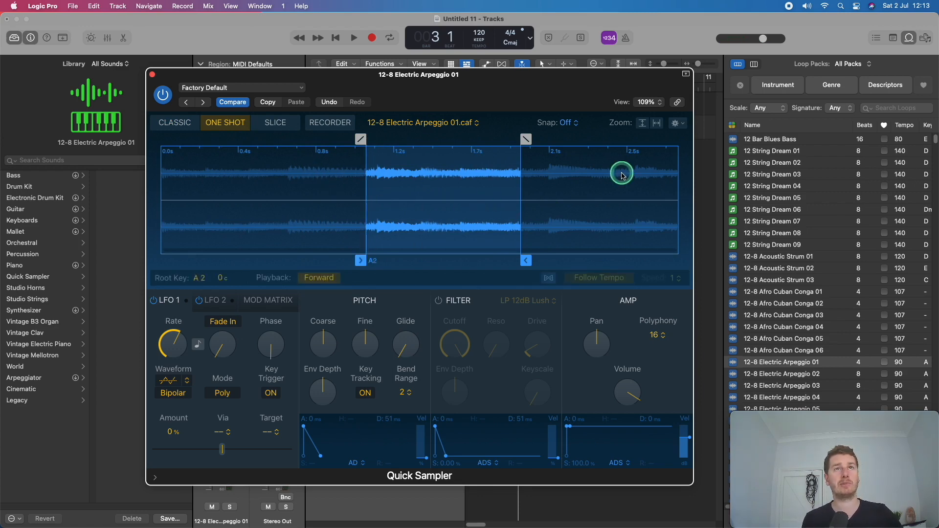
pyautogui.moveTo(360, 139)
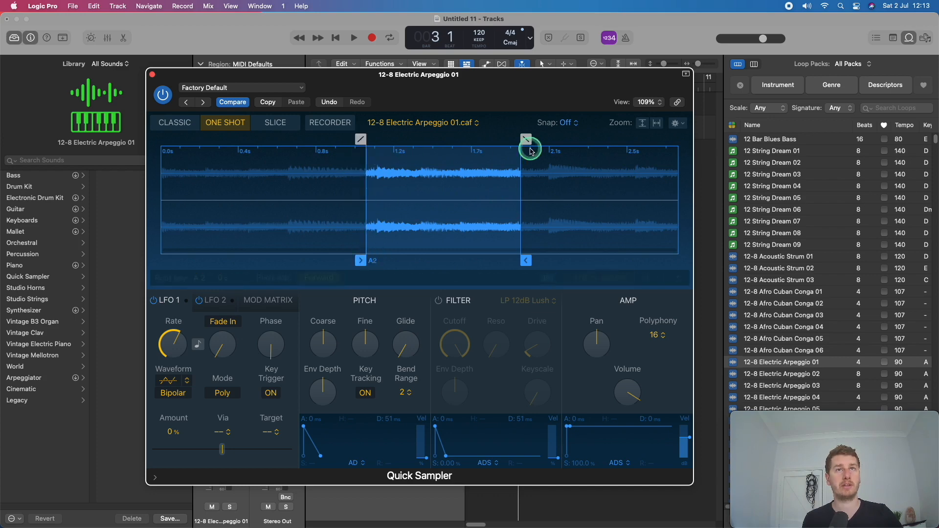
pyautogui.moveTo(361, 260); pyautogui.dragTo(157, 261)
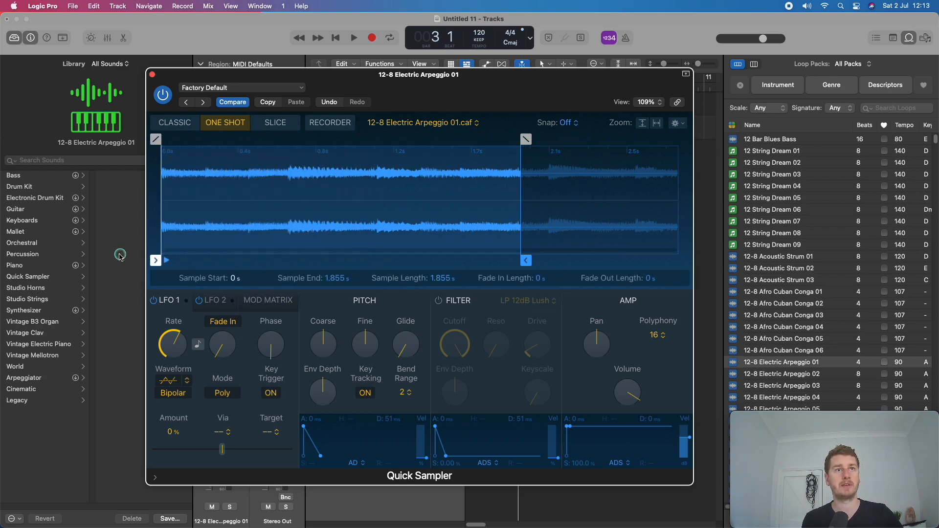
pyautogui.moveTo(526, 261); pyautogui.dragTo(730, 260)
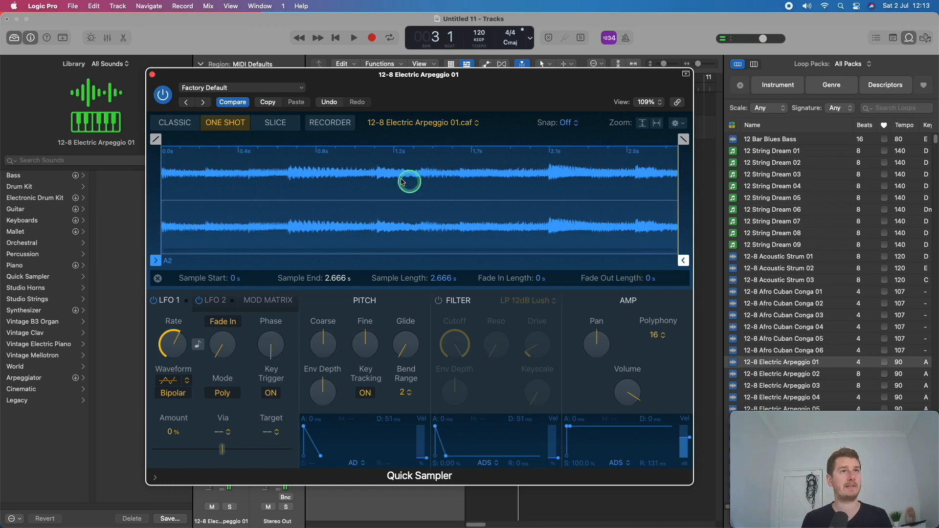
# Compare the Classic mode's loop markers with the One Shot mode
pyautogui.click(175, 122)
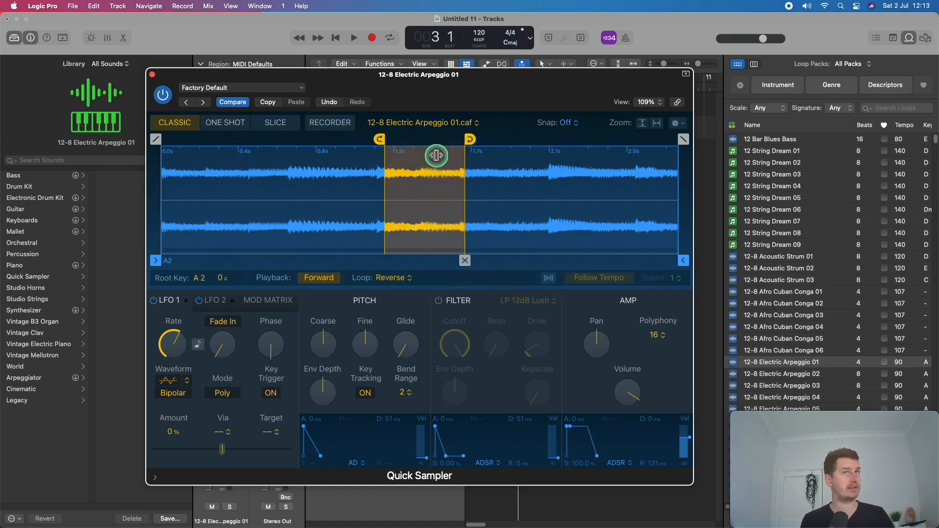
pyautogui.moveTo(374, 142); pyautogui.dragTo(375, 141)
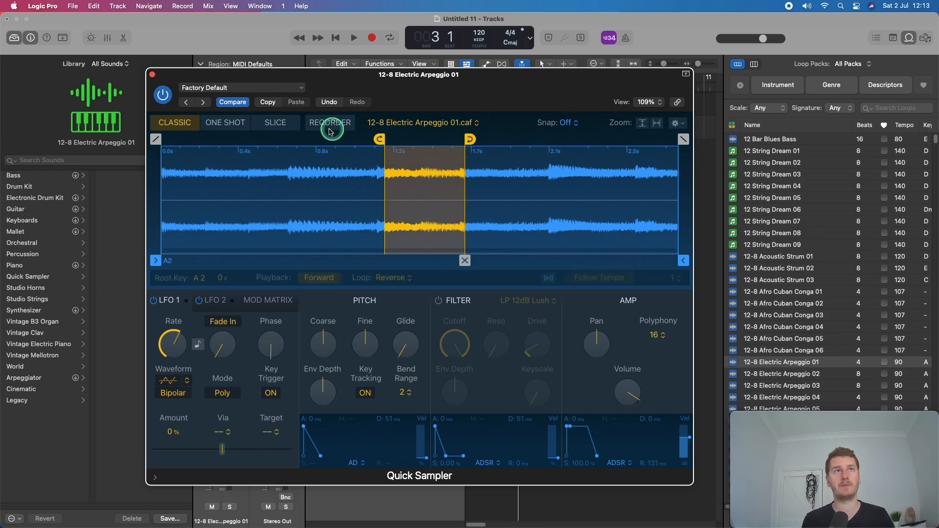
pyautogui.click(225, 123)
# Switch to Slice mode and set the slicing mode to Beat Divisions
pyautogui.click(289, 126)
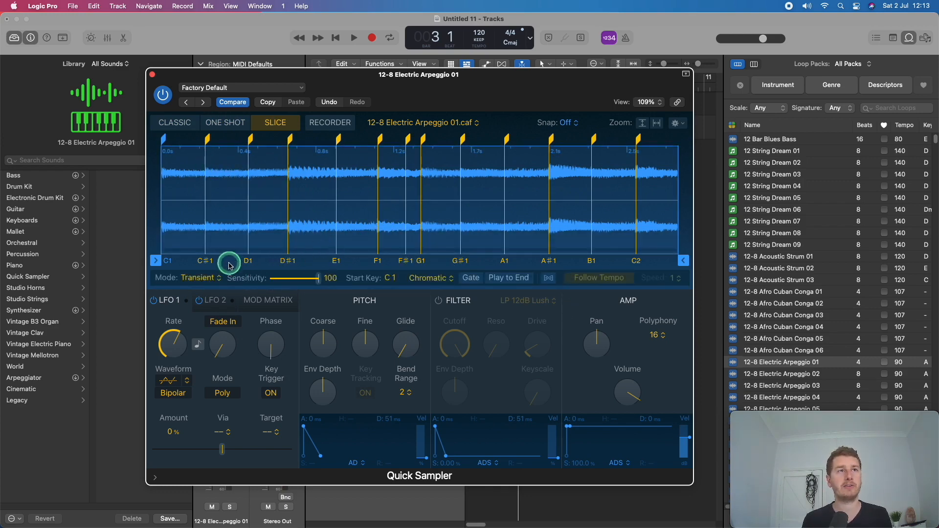
pyautogui.click(208, 278)
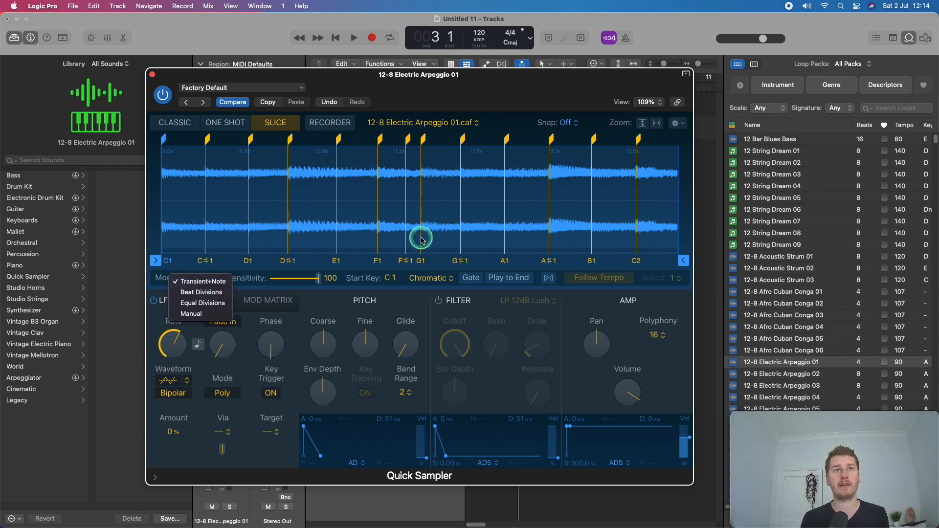
pyautogui.click(204, 283)
pyautogui.click(198, 278)
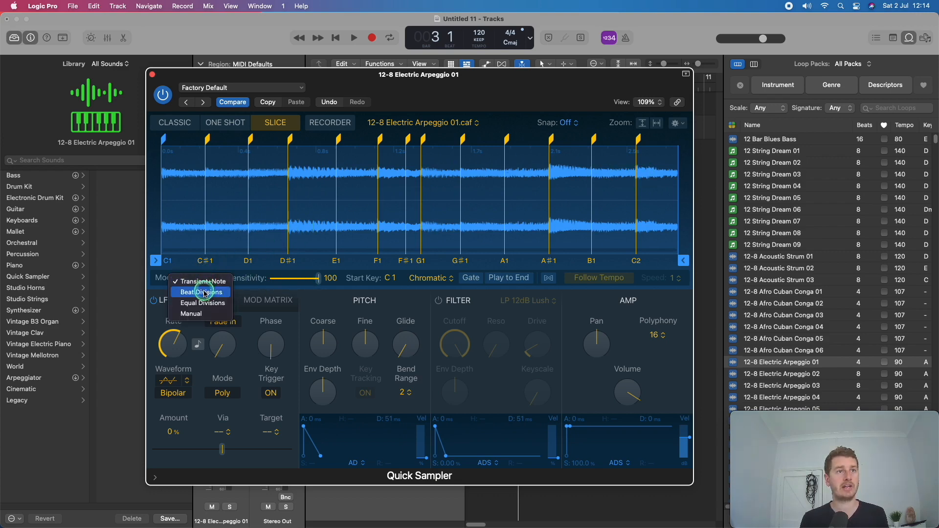
pyautogui.click(203, 292)
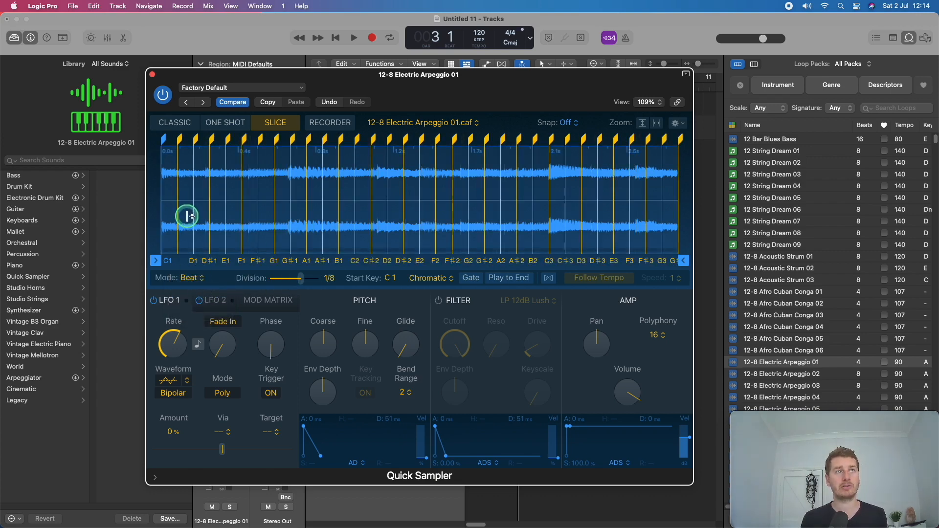
# Try the Equal Divisions slicing mode and switch the slicing mode to Manual
pyautogui.click(193, 278)
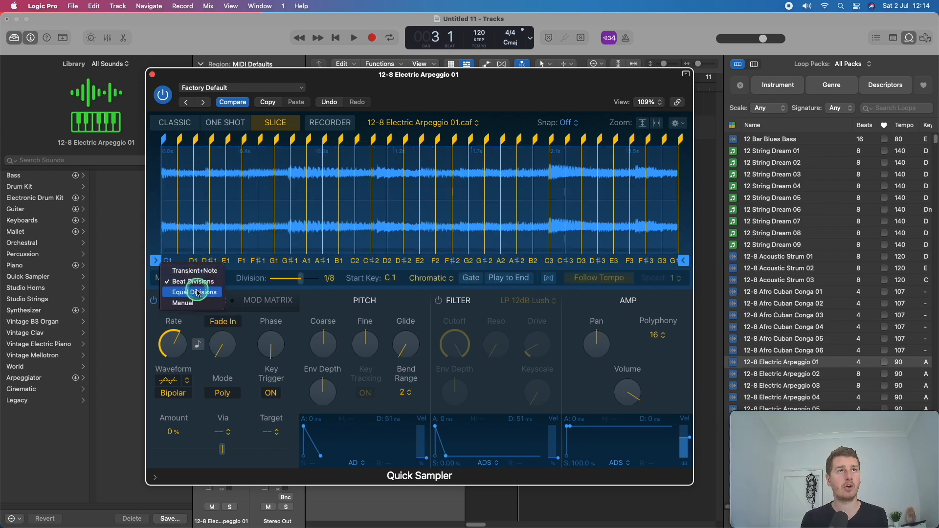
pyautogui.click(198, 292)
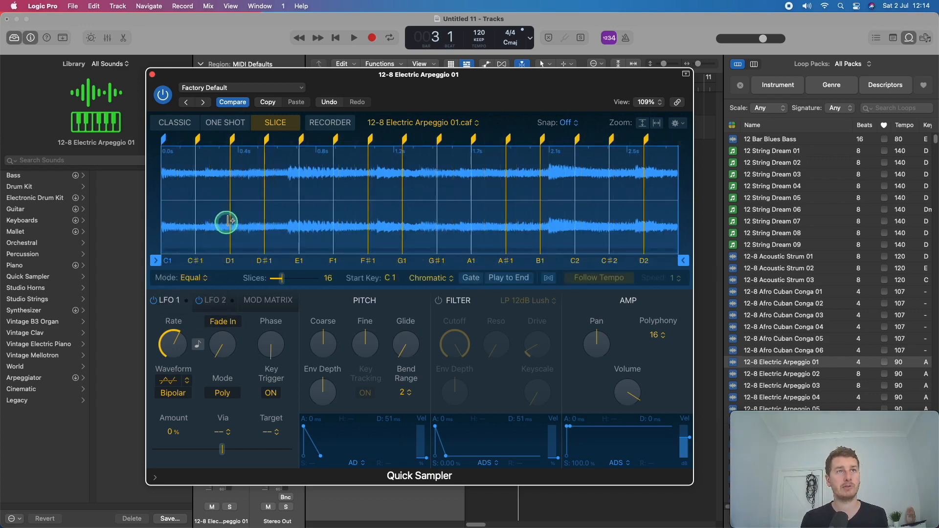
pyautogui.click(201, 278)
pyautogui.click(200, 292)
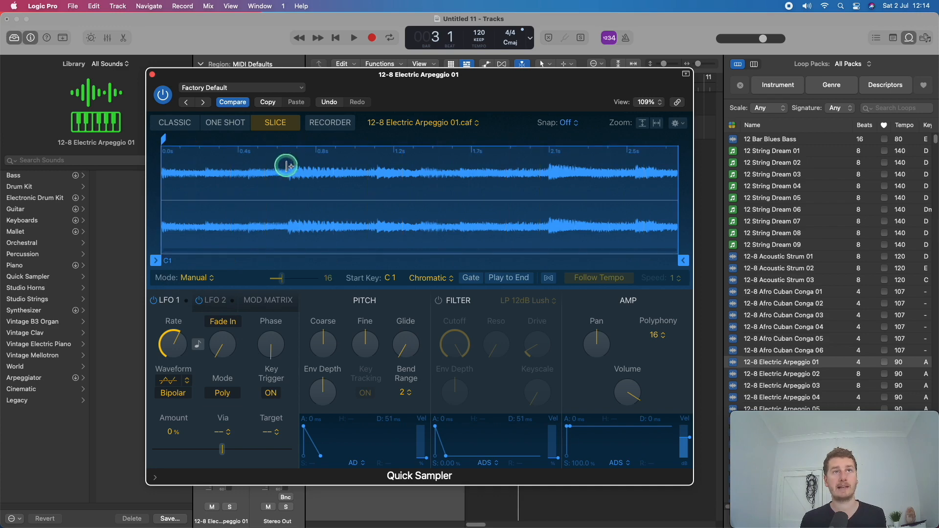
# Place three manual slice markers on the waveform at 1.104 s, about 0.65 s and 1.988 s
pyautogui.click(375, 169)
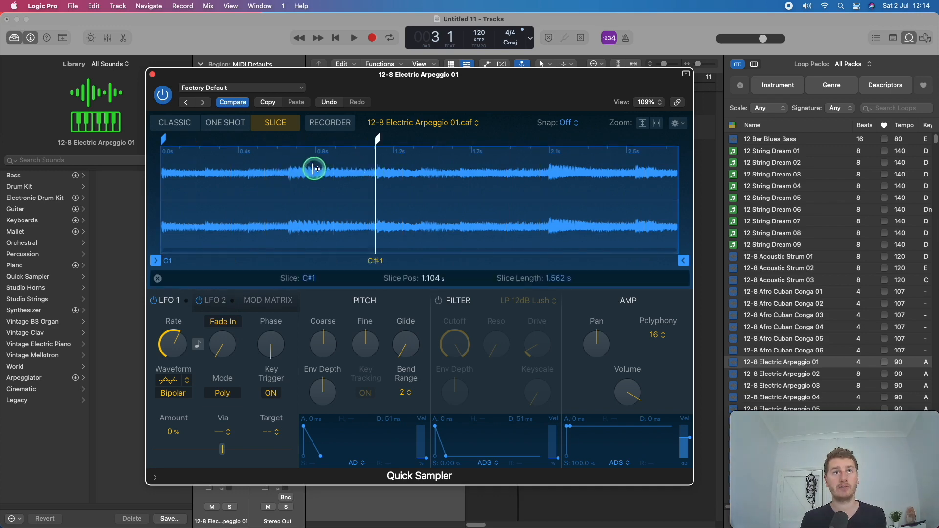
pyautogui.click(287, 169)
pyautogui.click(547, 162)
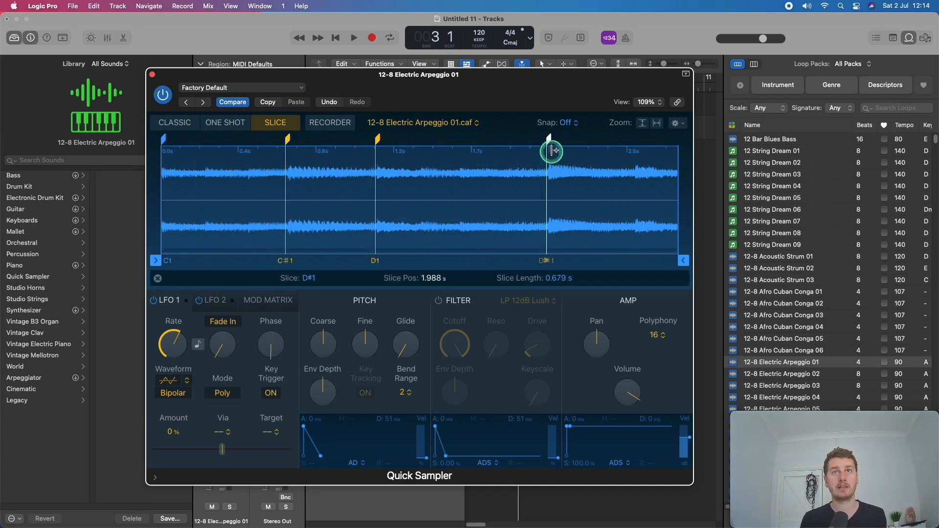
# Delete all three manually placed slice markers from the waveform
pyautogui.doubleClick(549, 140)
pyautogui.doubleClick(378, 139)
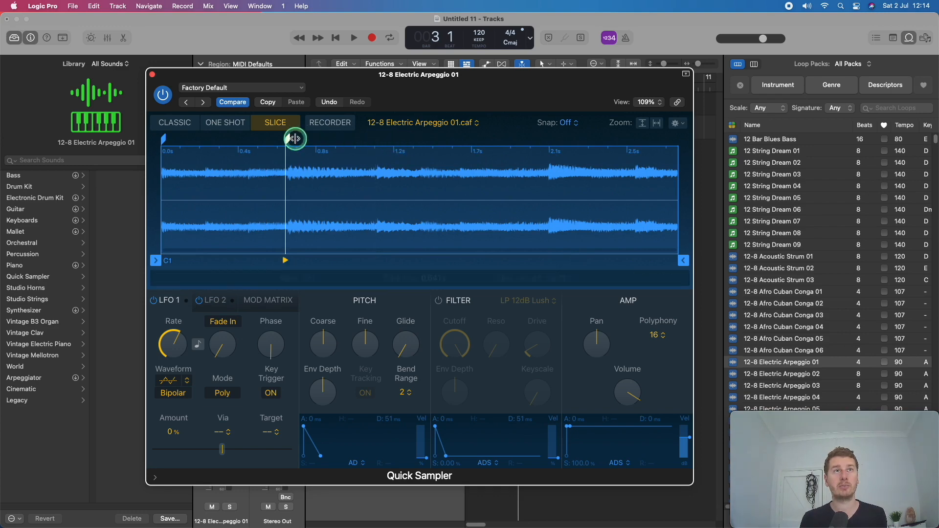
pyautogui.doubleClick(288, 138)
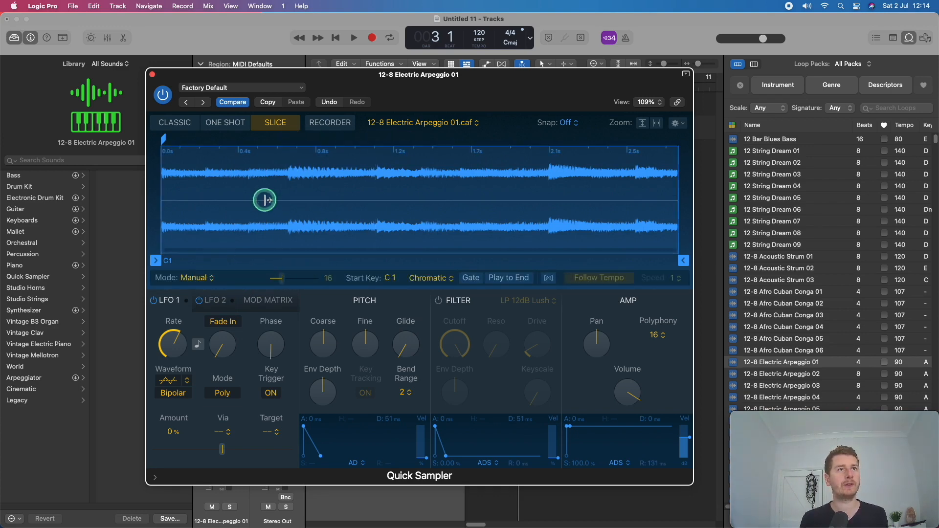
# Try Transient+Note slicing, switch to Beat Divisions and reduce the division setting
pyautogui.click(198, 278)
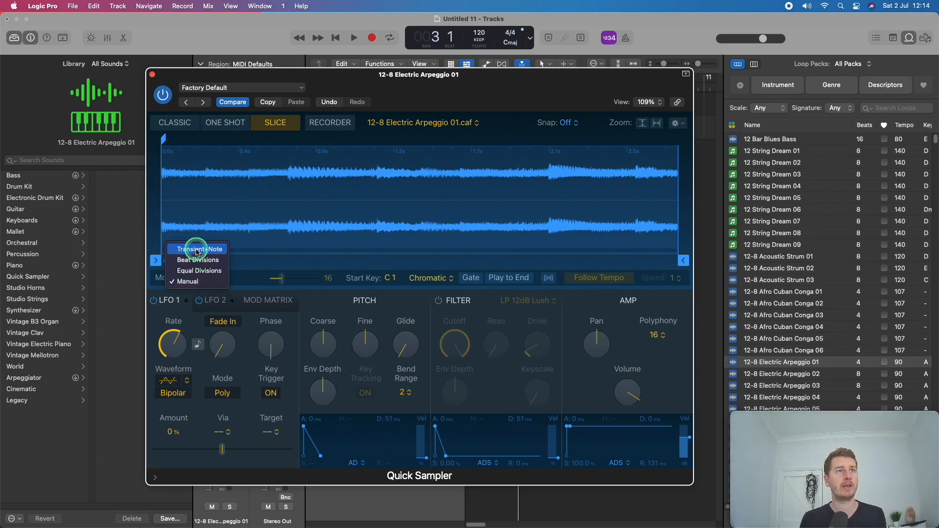
pyautogui.click(197, 251)
pyautogui.click(200, 279)
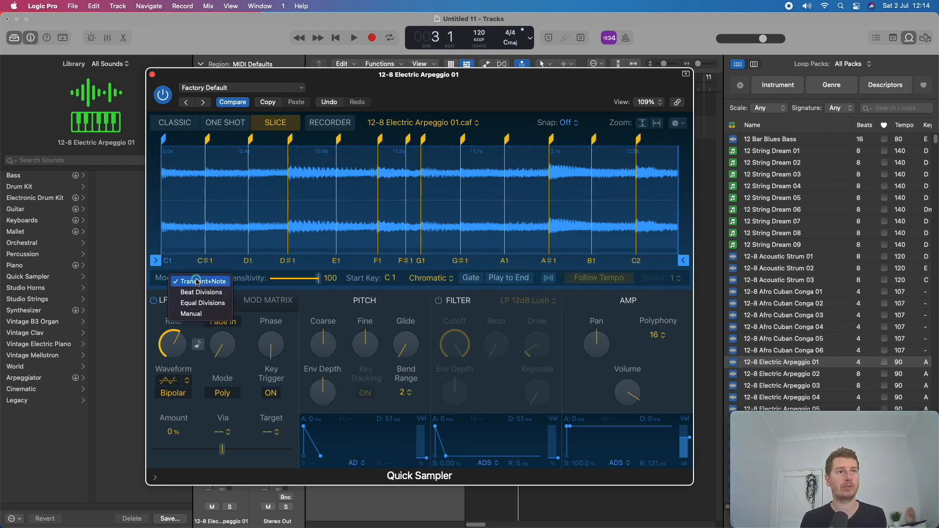
pyautogui.click(205, 293)
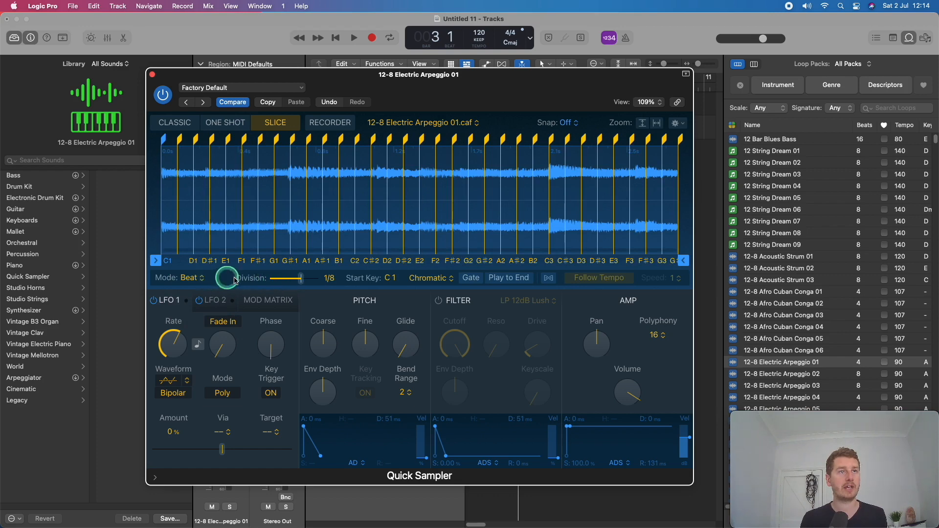
pyautogui.moveTo(302, 280)
pyautogui.mouseDown()
pyautogui.moveTo(277, 279)
pyautogui.moveTo(324, 284)
pyautogui.moveTo(284, 285)
pyautogui.mouseUp()
# Return the slicing mode to Transient+Note with a sensitivity of 33 and toggle the Gate option
pyautogui.click(190, 278)
pyautogui.click(196, 271)
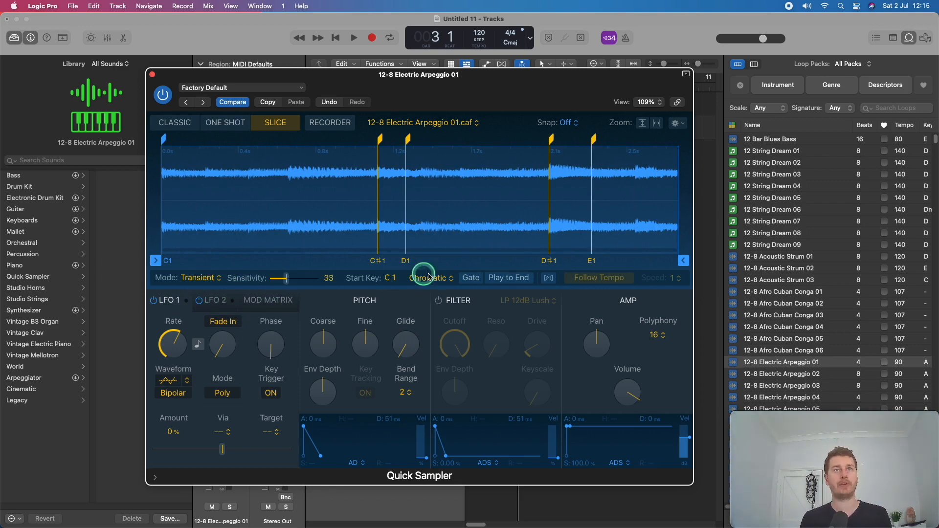
pyautogui.click(475, 279)
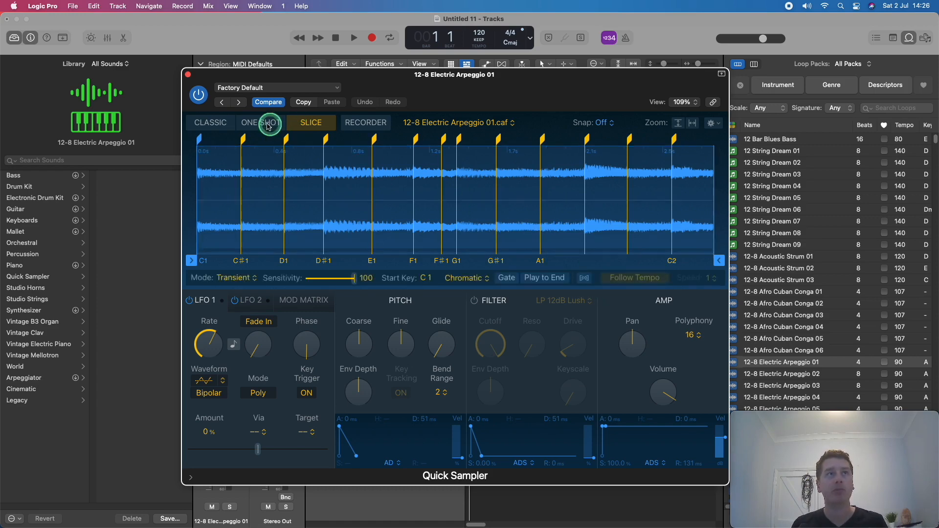
# Switch to Classic mode and enable Flex with Follow Tempo turned off
pyautogui.click(221, 125)
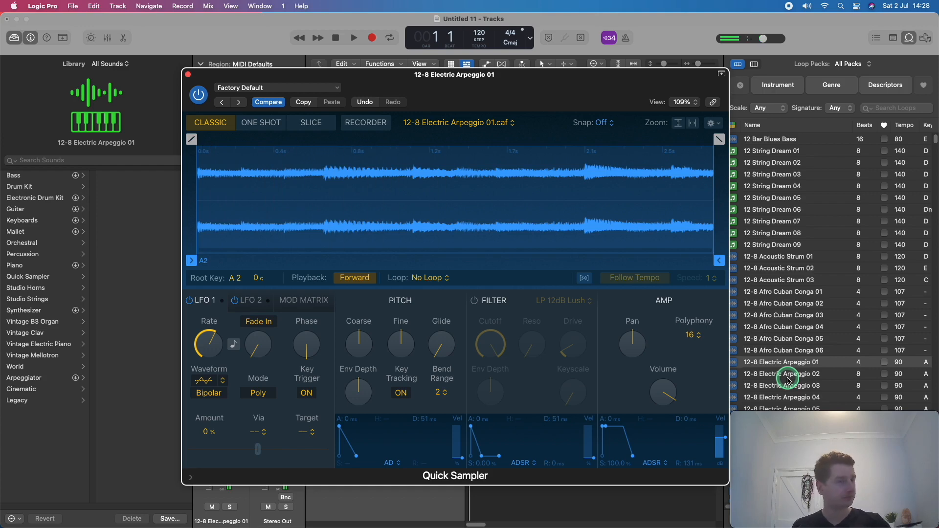
pyautogui.click(585, 278)
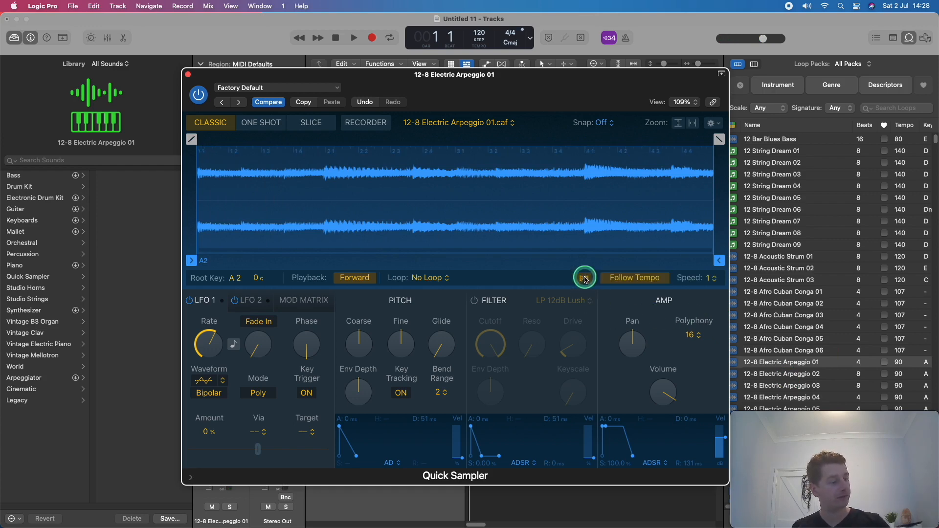
pyautogui.click(635, 288)
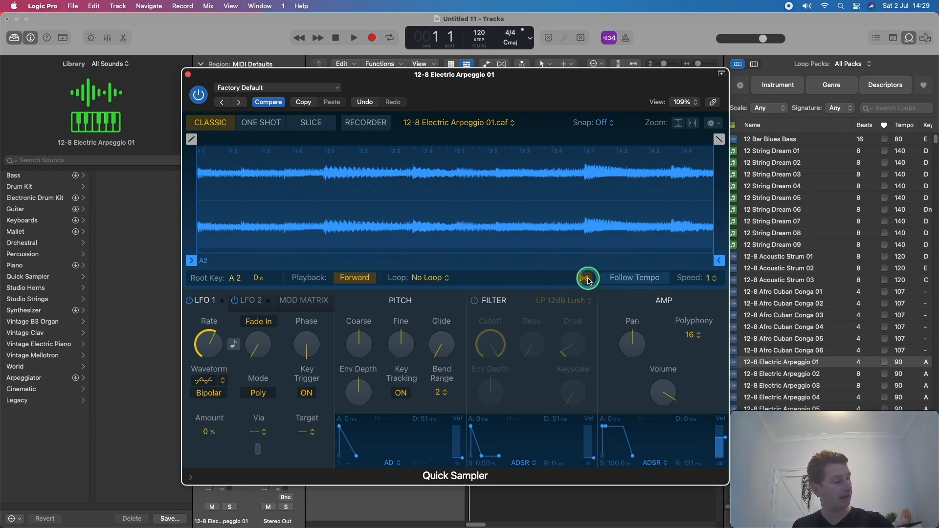
pyautogui.click(660, 304)
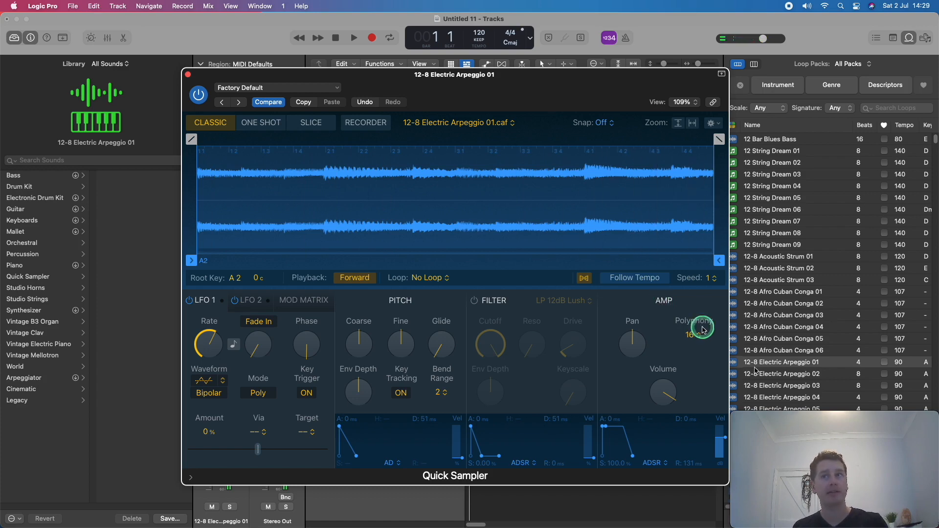
# Preview the original 12-8 Electric Arpeggio 01 loop for comparison and turn on Follow Tempo for the sample
pyautogui.click(812, 363)
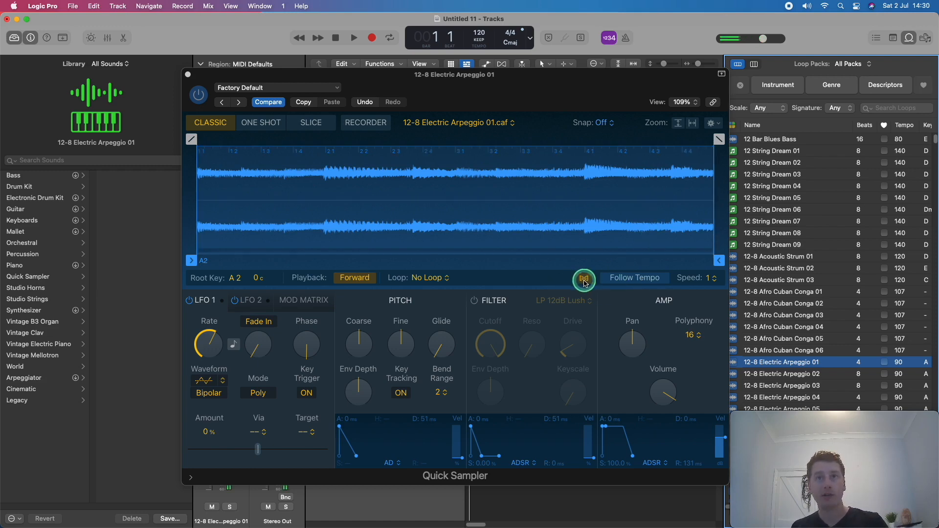
pyautogui.click(635, 279)
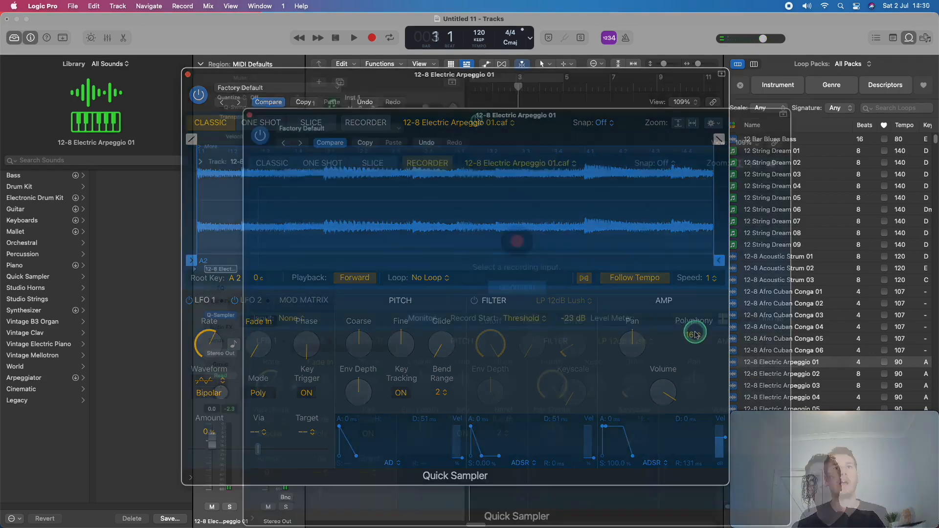
# View the Recorder mode, return to Slice mode and set the transient sensitivity to 77
pyautogui.click(417, 146)
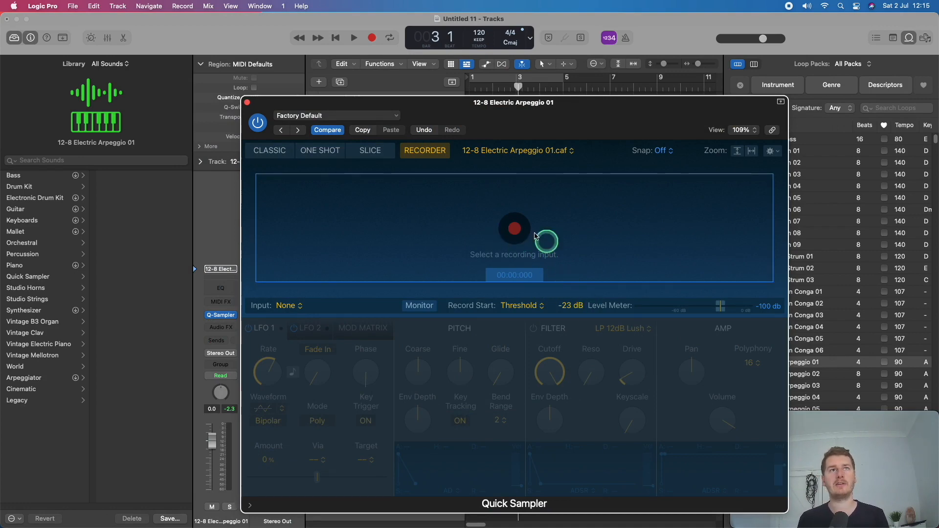
pyautogui.click(363, 150)
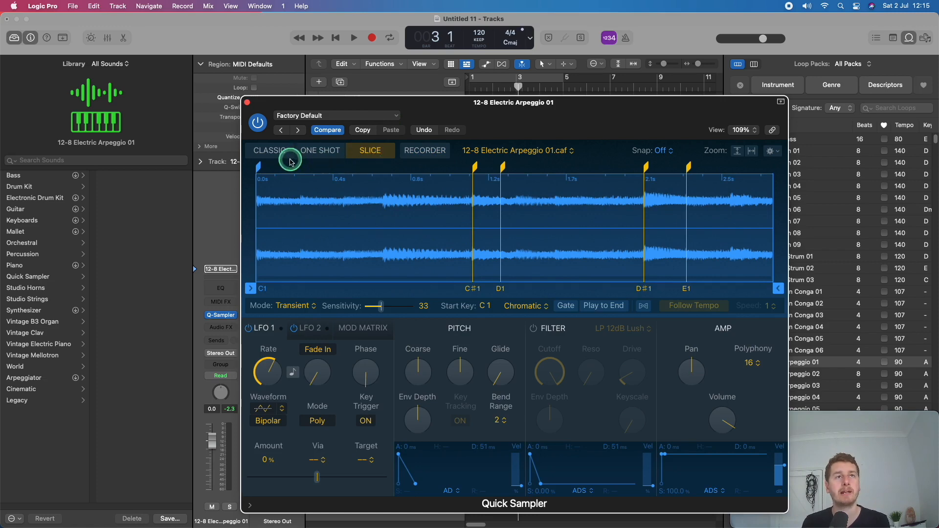
pyautogui.moveTo(374, 312); pyautogui.dragTo(402, 311)
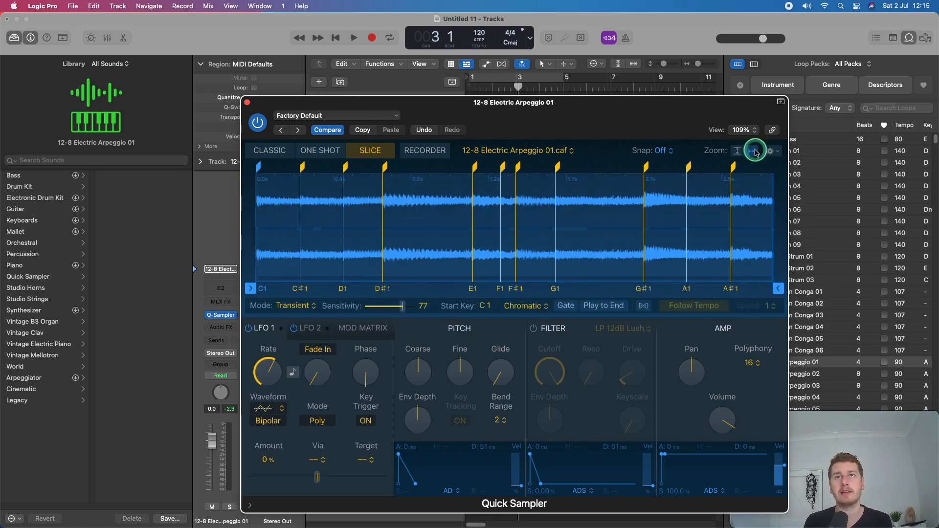
# Magnify the waveform vertically and review the available Snap options without changing the setting
pyautogui.click(737, 150)
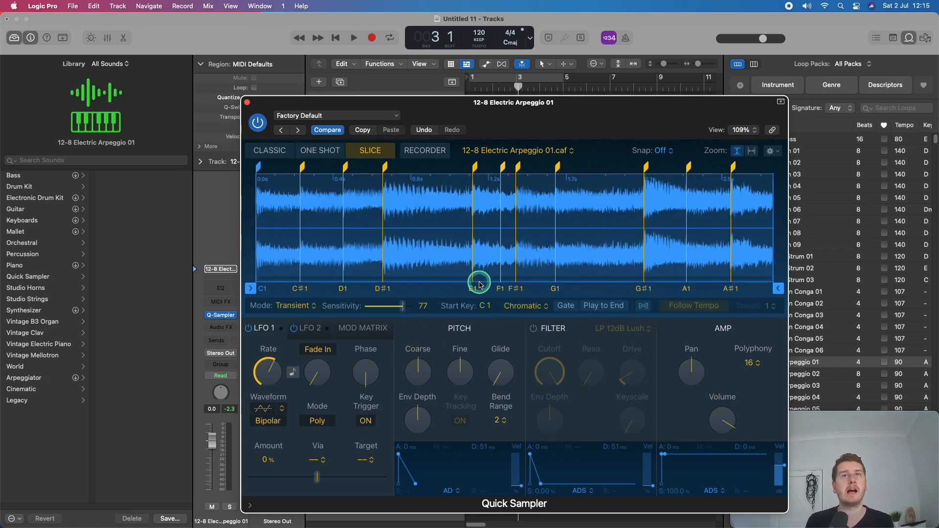
pyautogui.click(670, 151)
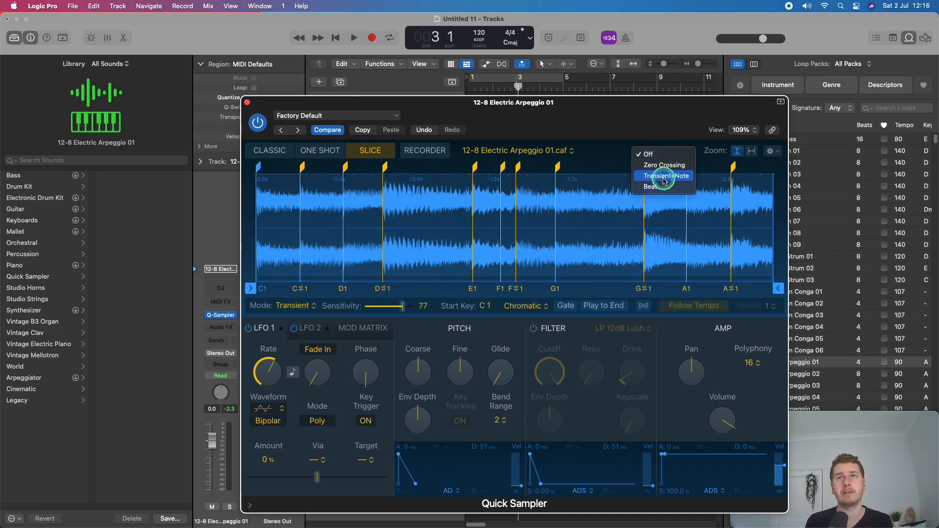
pyautogui.click(602, 152)
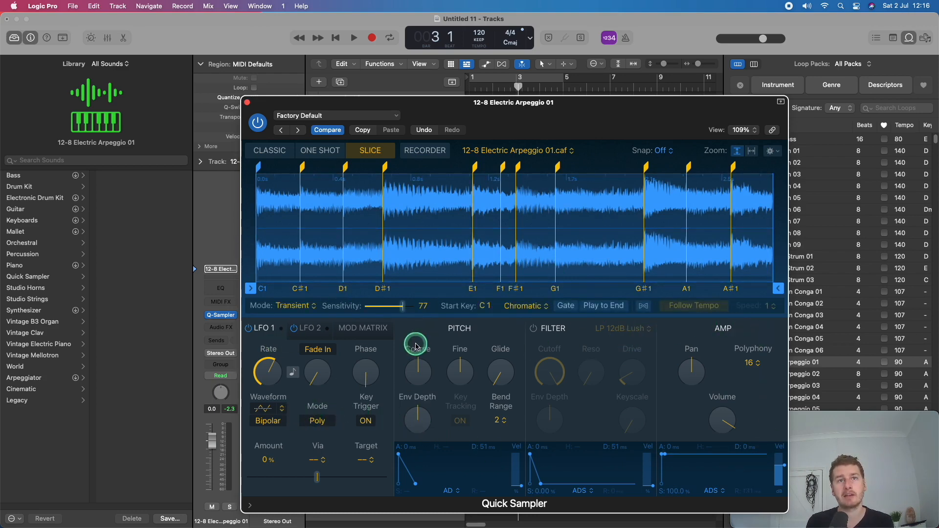
# Try coarse pitch shifts up to +12 and below zero on the slices, and return the coarse pitch to 0
pyautogui.moveTo(422, 376)
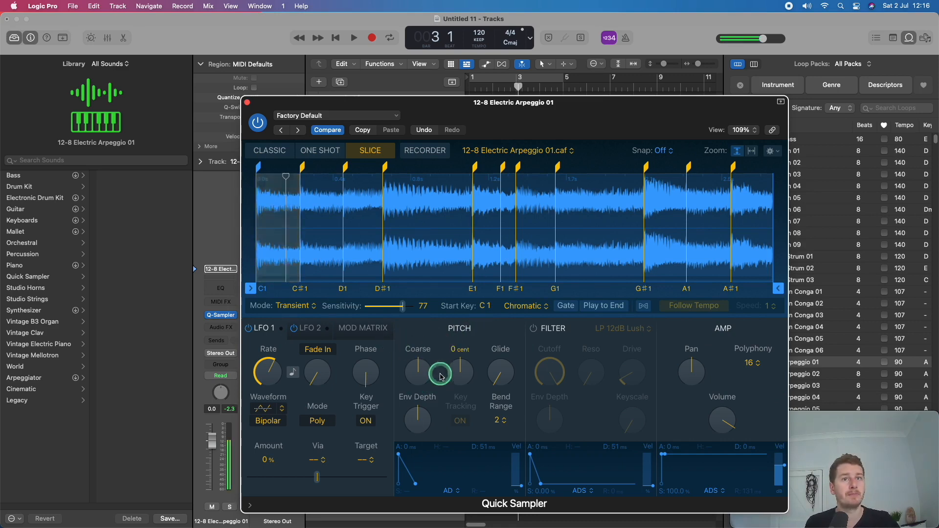
pyautogui.moveTo(419, 372); pyautogui.dragTo(423, 330)
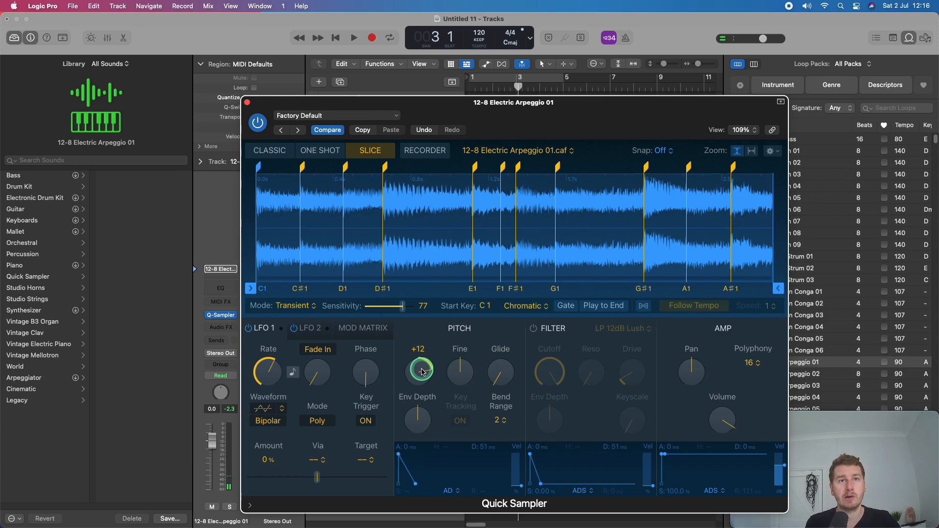
pyautogui.moveTo(423, 371); pyautogui.dragTo(418, 395)
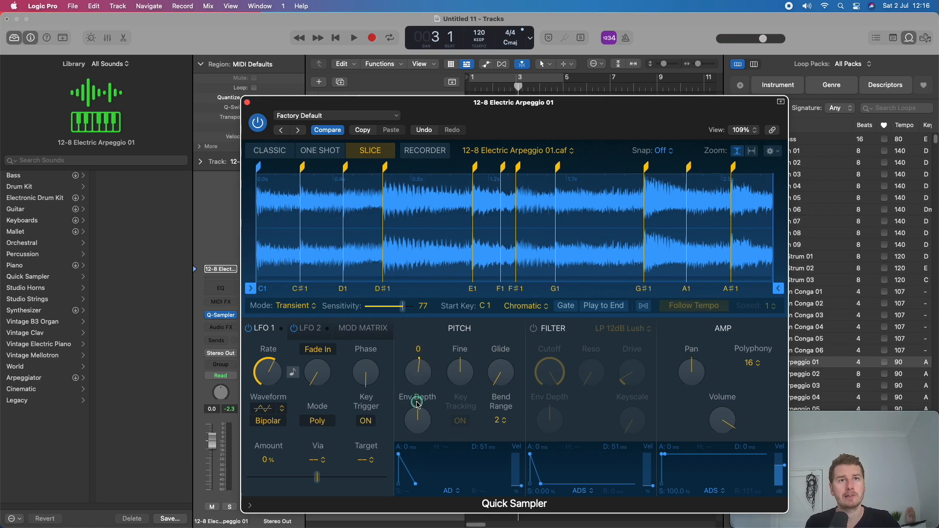
pyautogui.moveTo(419, 433); pyautogui.dragTo(437, 495)
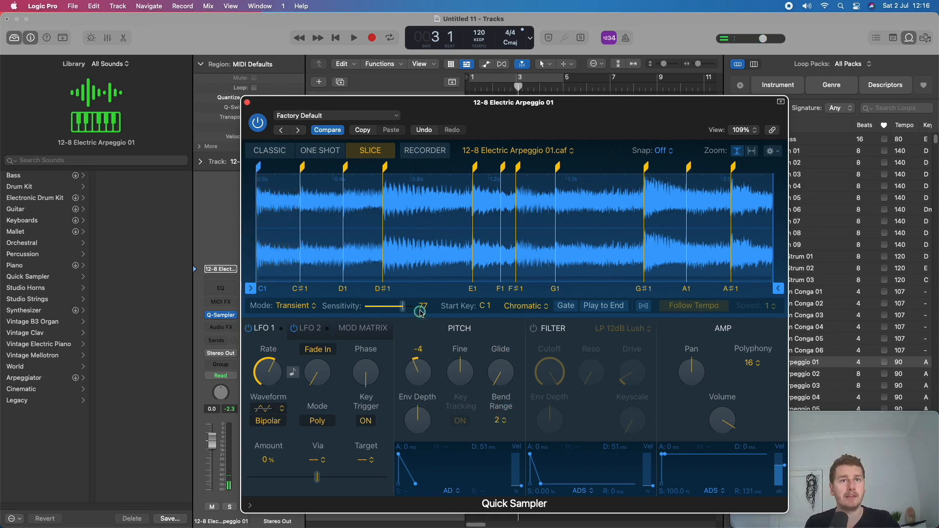
# Try the fine pitch and glide controls, returning fine pitch to 0 cent and glide to 0 ms
pyautogui.moveTo(463, 371); pyautogui.dragTo(466, 353)
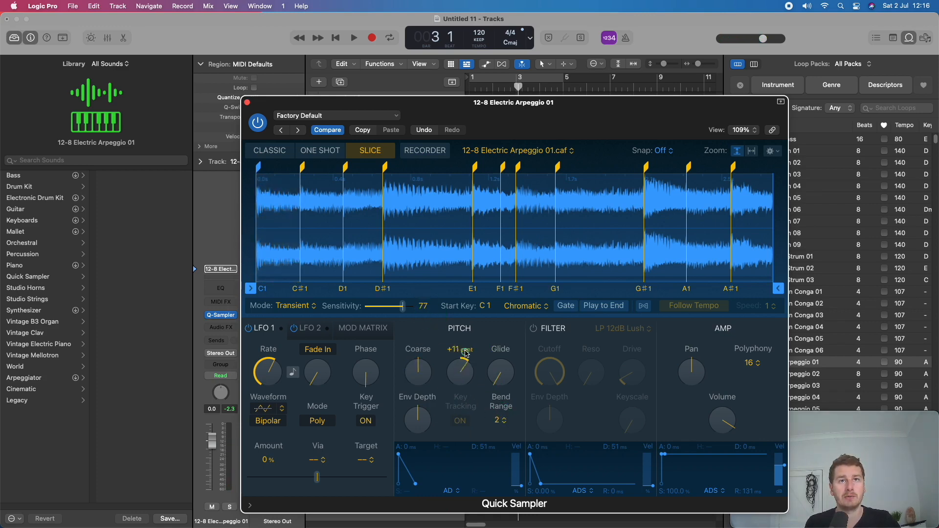
pyautogui.moveTo(476, 287); pyautogui.dragTo(461, 410)
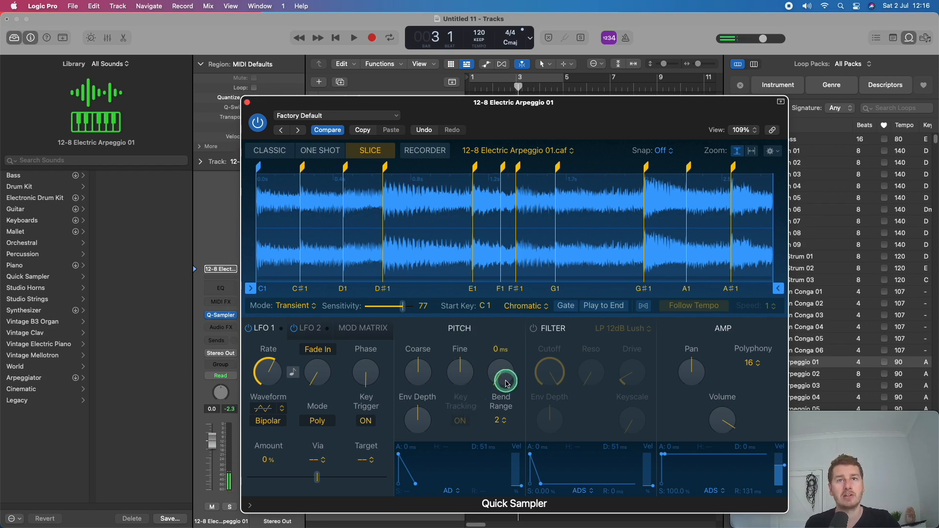
pyautogui.moveTo(507, 384)
pyautogui.mouseDown()
pyautogui.moveTo(512, 404)
pyautogui.moveTo(497, 364)
pyautogui.moveTo(552, 323)
pyautogui.moveTo(562, 331)
pyautogui.moveTo(504, 380)
pyautogui.moveTo(509, 479)
pyautogui.moveTo(503, 394)
pyautogui.mouseUp()
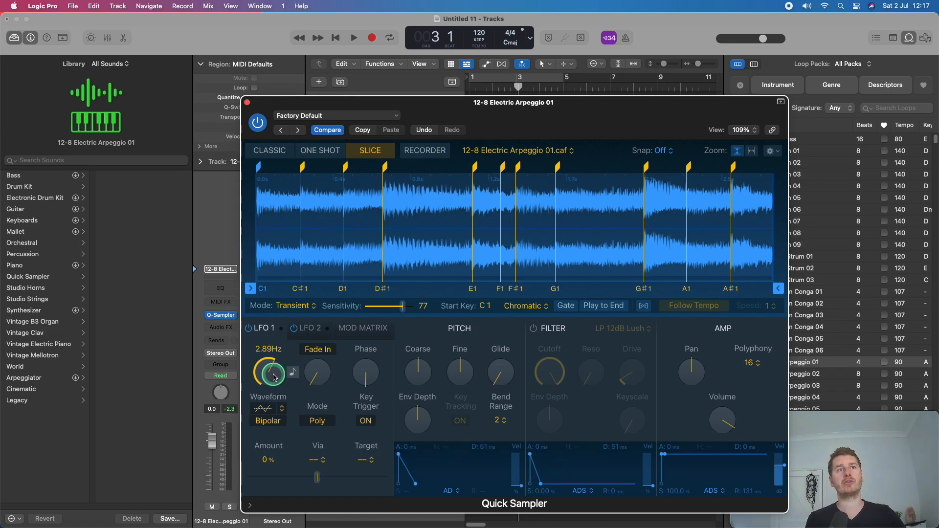
# Open the modulation matrix and review the source choices of its Velocity slot
pyautogui.click(363, 327)
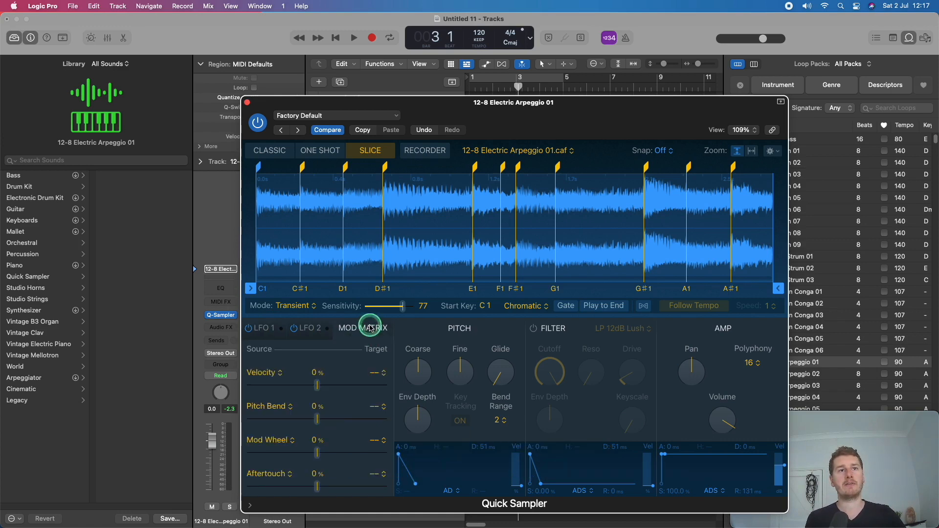
pyautogui.click(272, 373)
pyautogui.click(490, 325)
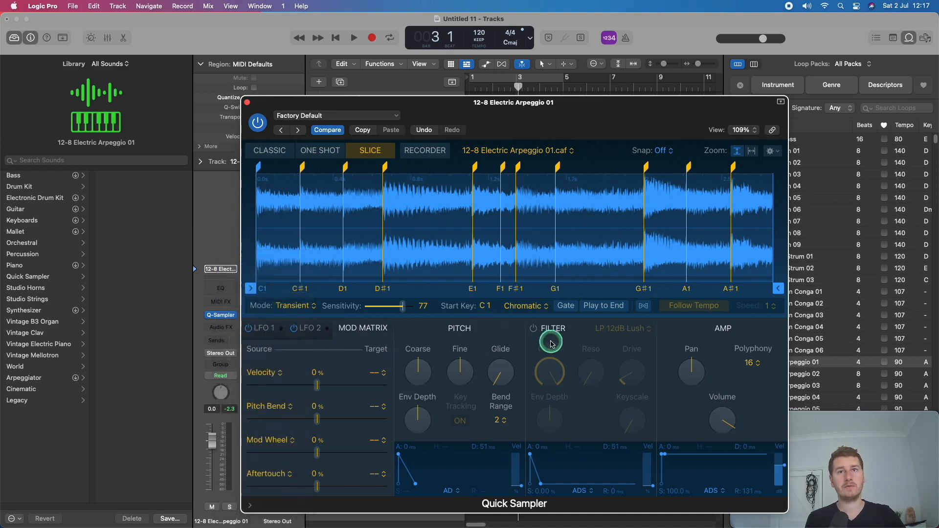
# Turn on the LP 12dB Lush filter, sweep its cutoff and return it to 100%
pyautogui.click(533, 328)
pyautogui.moveTo(553, 357); pyautogui.dragTo(581, 412)
pyautogui.click(554, 366)
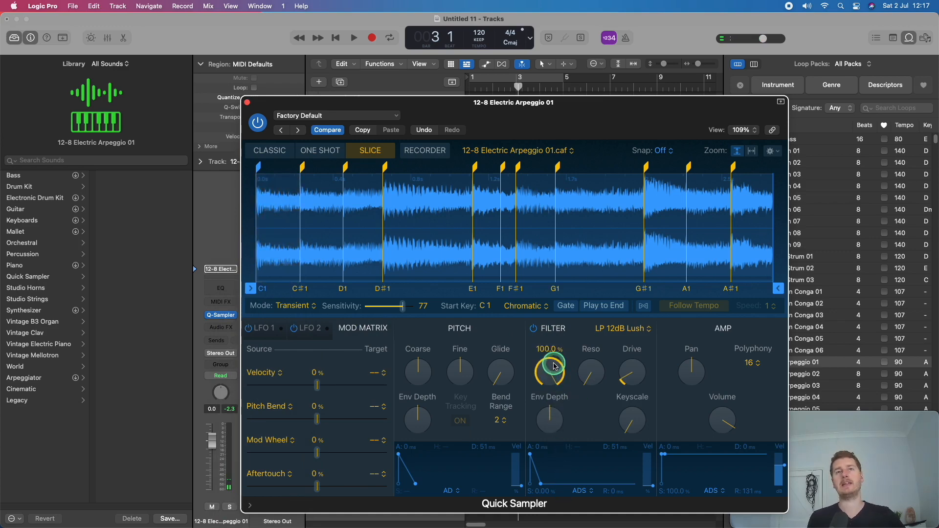
pyautogui.moveTo(554, 366)
pyautogui.mouseDown()
pyautogui.moveTo(556, 456)
pyautogui.moveTo(554, 388)
pyautogui.moveTo(541, 368)
pyautogui.mouseUp()
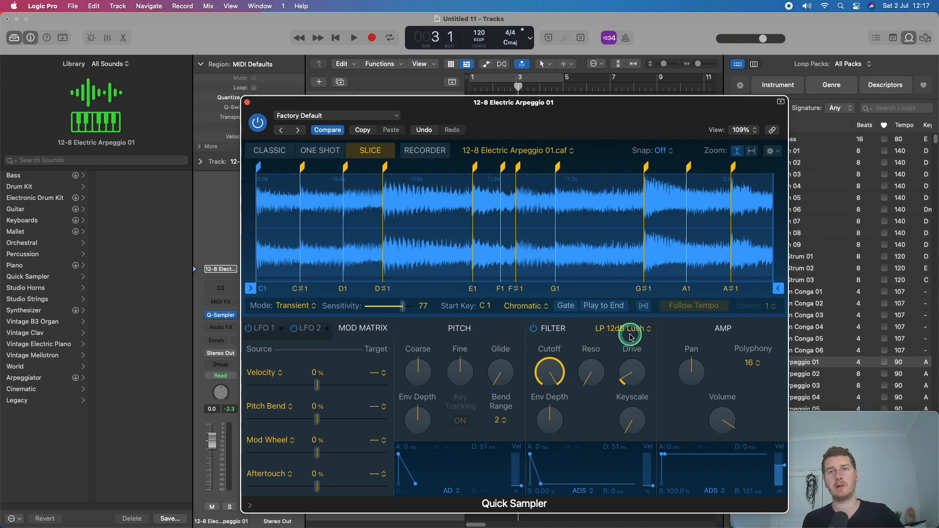
# Review the filter types while keeping LP 12dB Lush, sweep the cutoff down to about 49.5%, and return it to 100%
pyautogui.moveTo(631, 337); pyautogui.dragTo(612, 351)
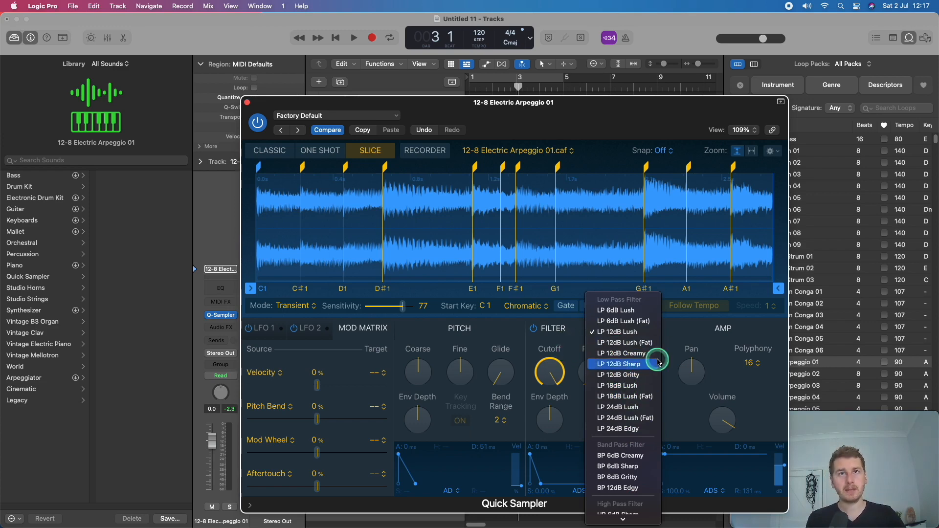
pyautogui.click(557, 348)
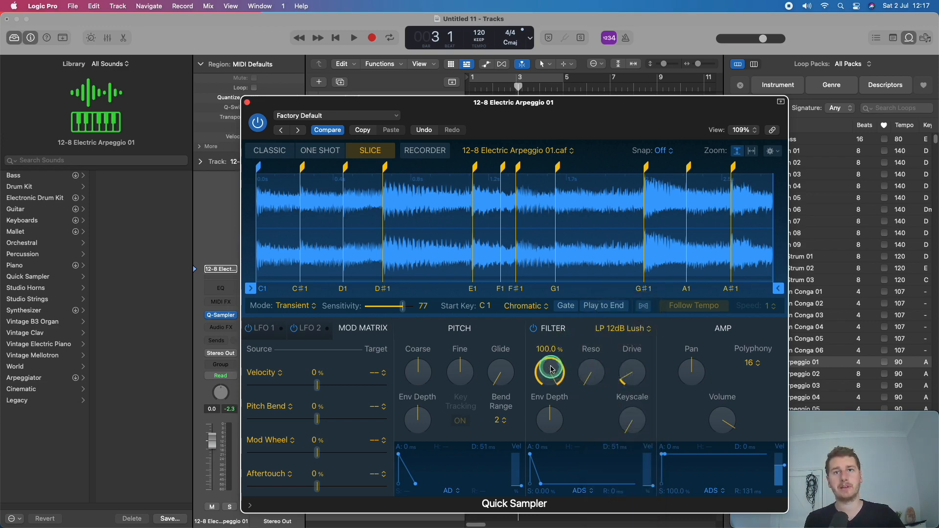
pyautogui.moveTo(552, 371); pyautogui.dragTo(561, 442)
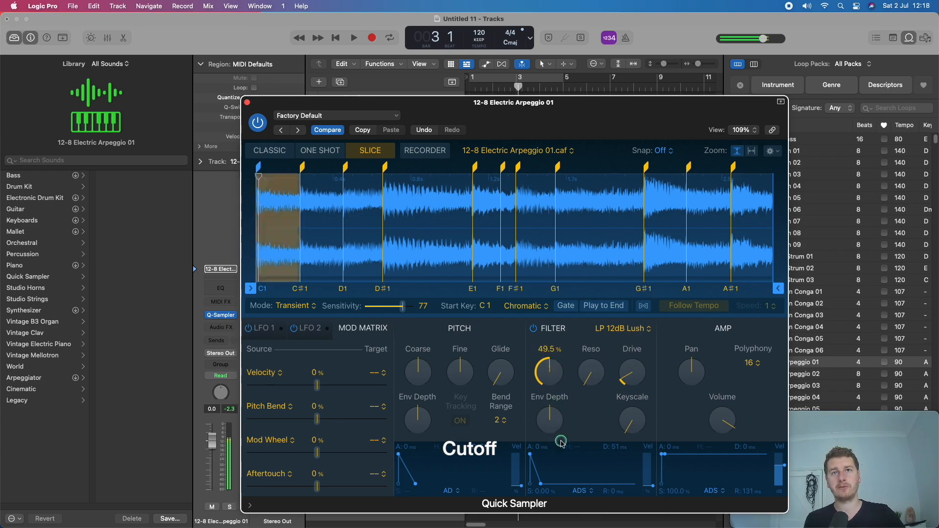
pyautogui.moveTo(591, 392); pyautogui.dragTo(625, 409)
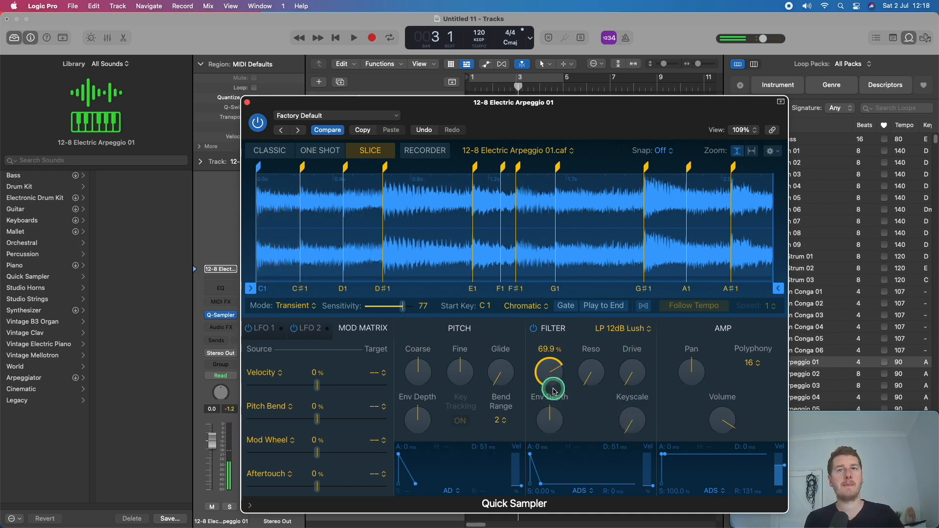
pyautogui.moveTo(556, 368); pyautogui.dragTo(566, 276)
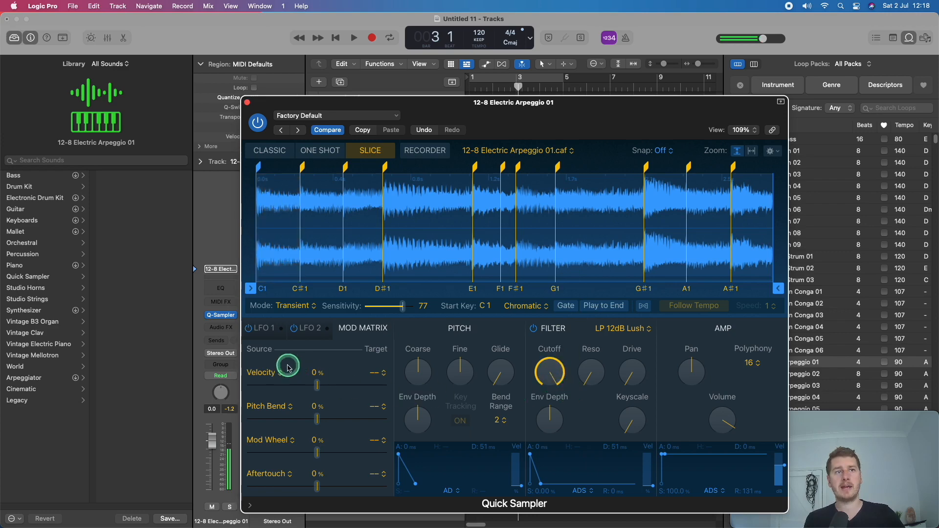
# Open the LFO 1 settings and raise its rate
pyautogui.click(262, 329)
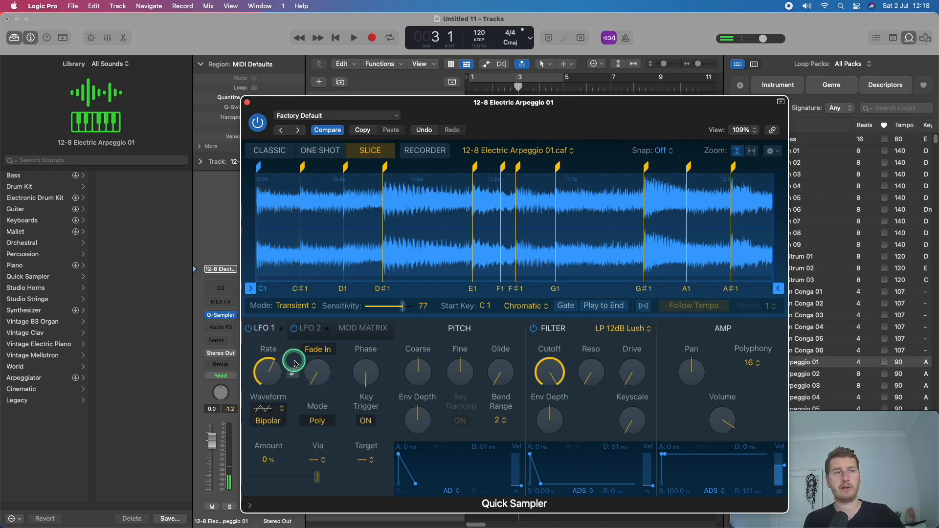
pyautogui.click(360, 329)
pyautogui.click(266, 331)
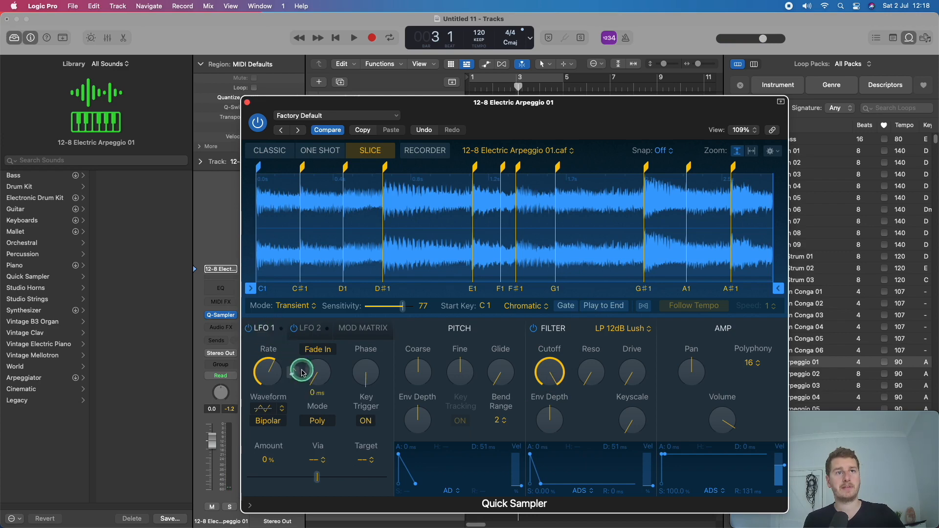
pyautogui.click(267, 375)
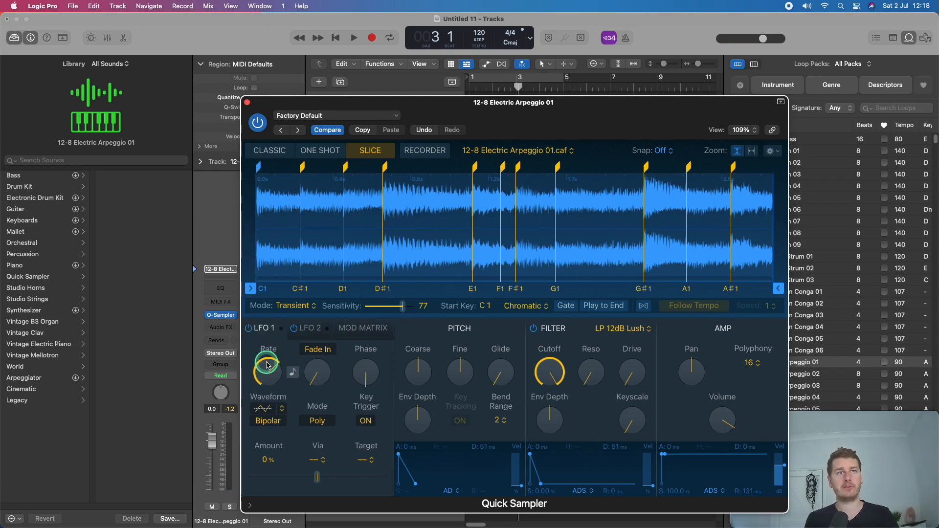
pyautogui.moveTo(267, 365); pyautogui.dragTo(270, 371)
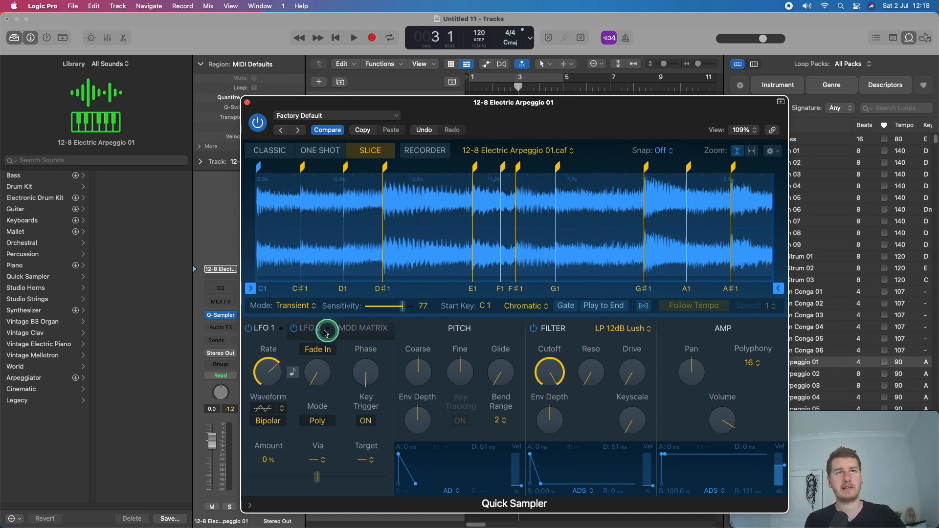
# In the modulation matrix's first slot, route LFO 1 to Filter Cutoff with an amount of +100
pyautogui.click(357, 333)
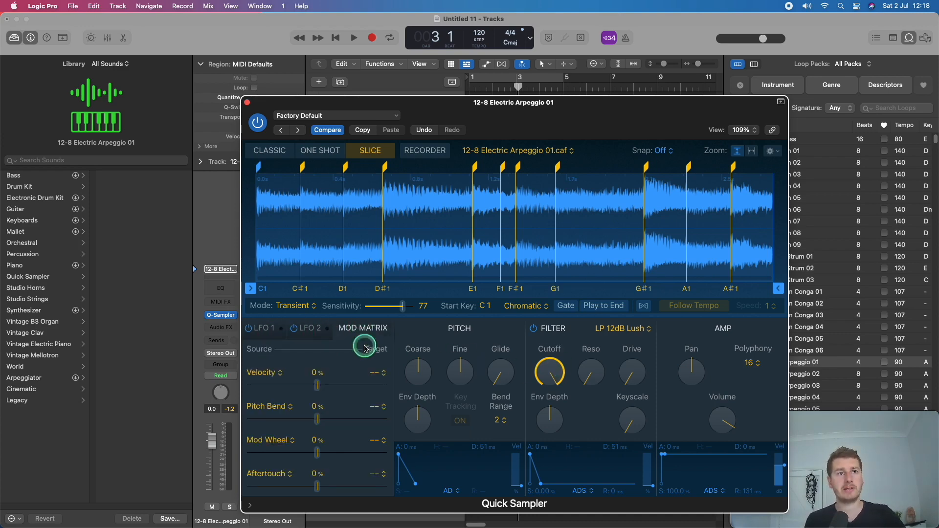
pyautogui.click(267, 374)
pyautogui.click(344, 351)
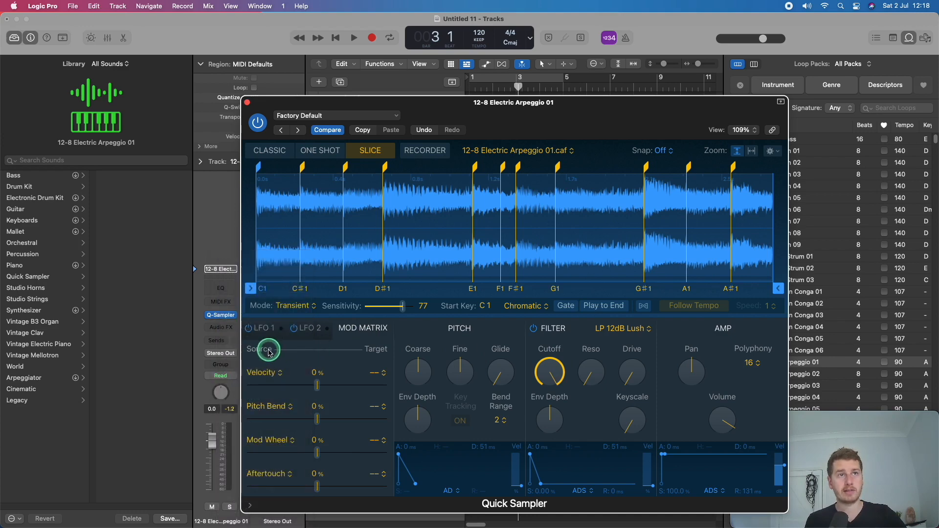
pyautogui.click(266, 373)
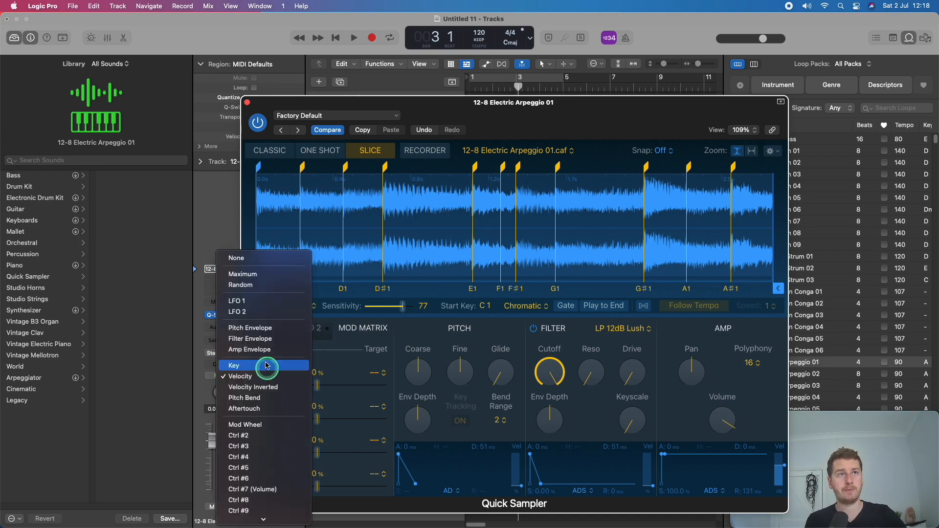
pyautogui.click(244, 302)
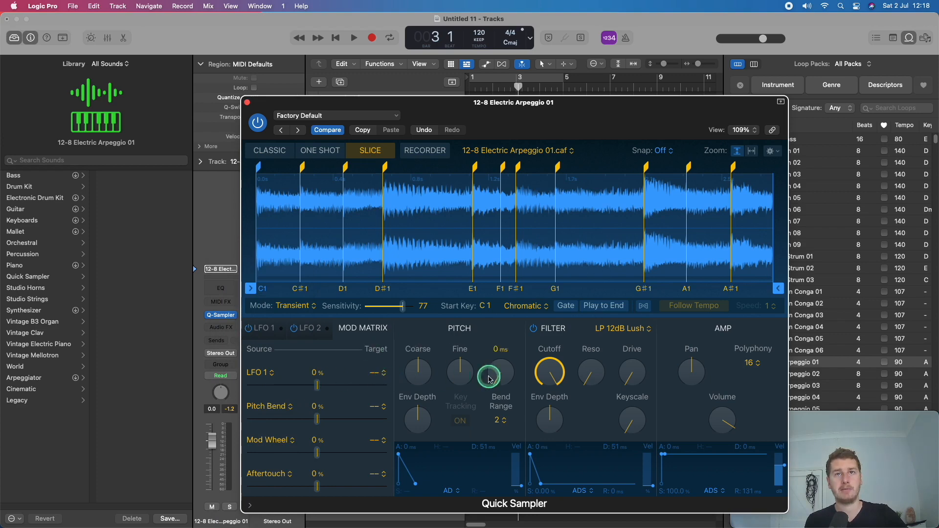
pyautogui.moveTo(386, 374); pyautogui.dragTo(387, 481)
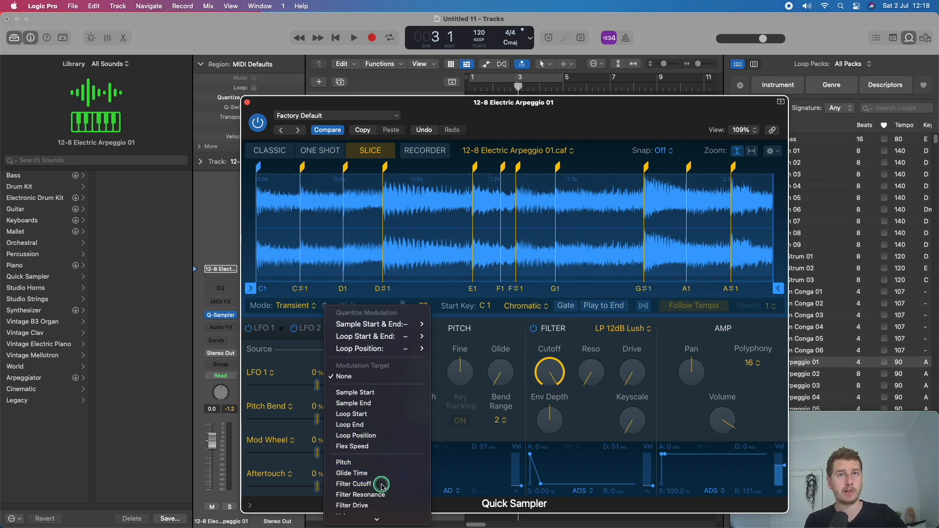
pyautogui.moveTo(319, 382); pyautogui.dragTo(376, 389)
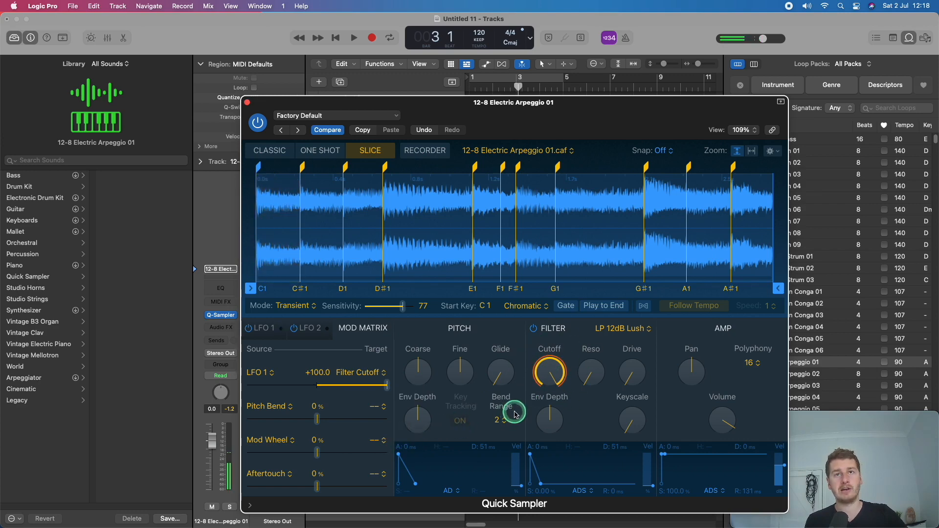
# Try faster and slower LFO 1 rates, down to about 2.60 Hz, on the modulated filter cutoff
pyautogui.click(262, 327)
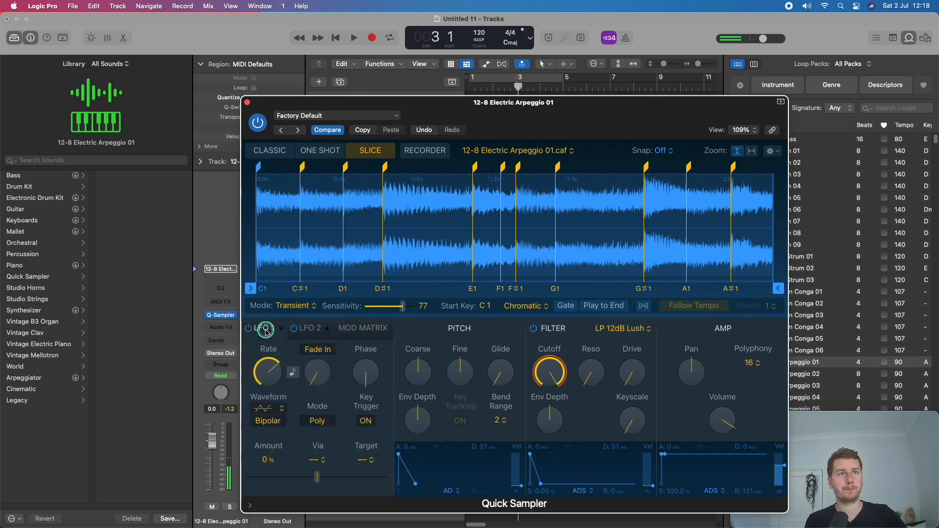
pyautogui.moveTo(269, 370); pyautogui.dragTo(330, 355)
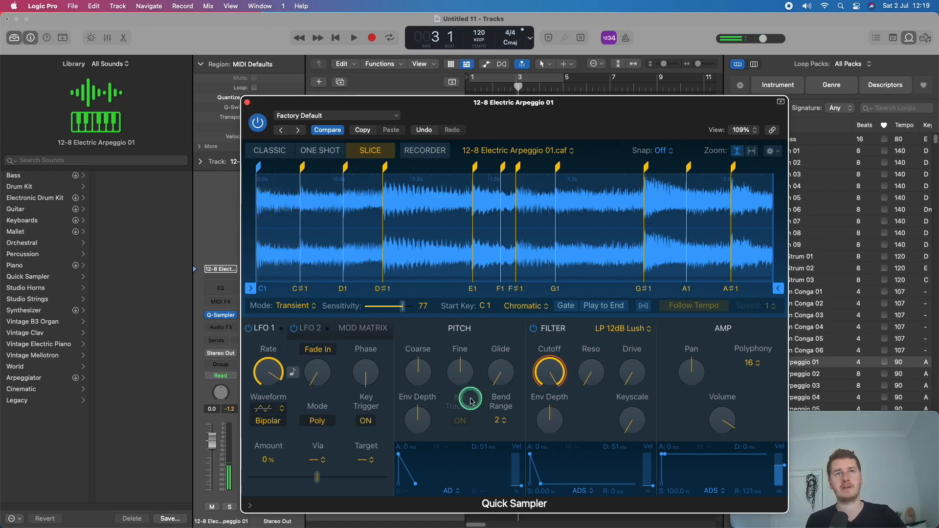
pyautogui.click(547, 376)
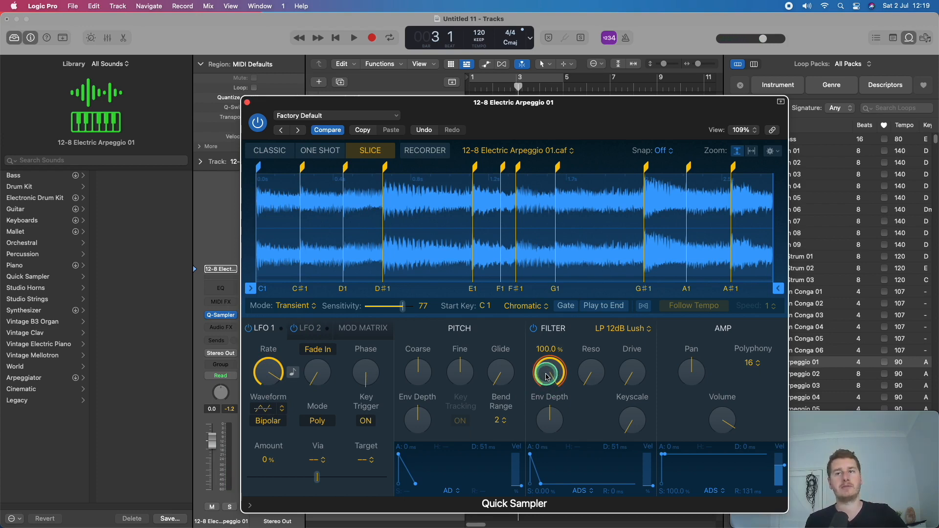
pyautogui.click(406, 395)
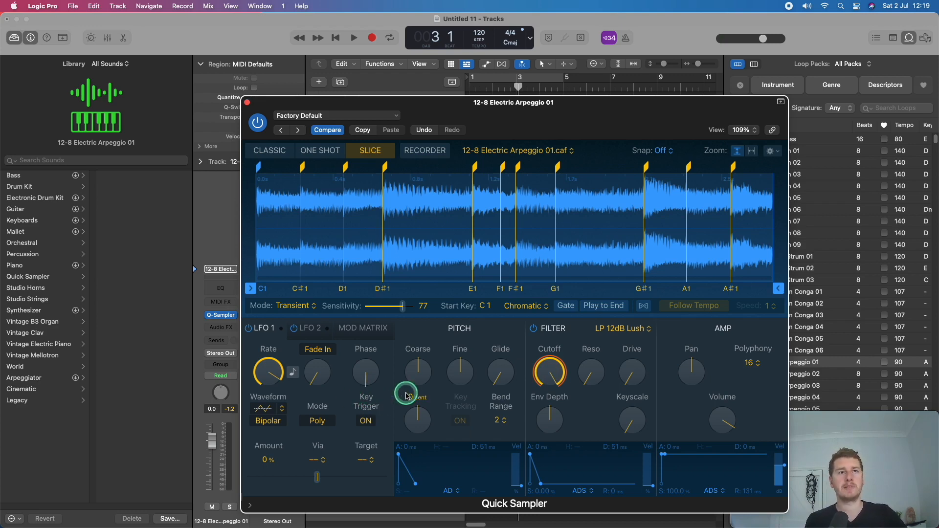
pyautogui.moveTo(262, 377); pyautogui.dragTo(268, 421)
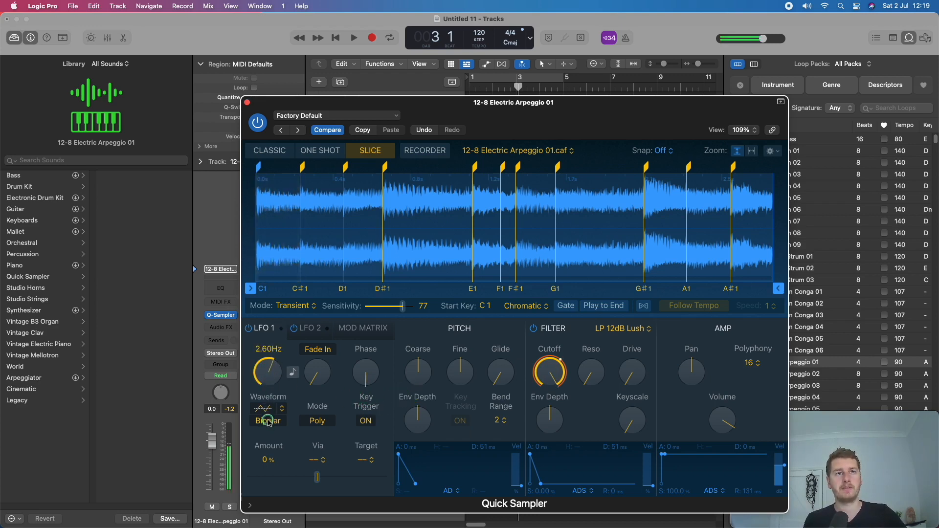
pyautogui.click(368, 385)
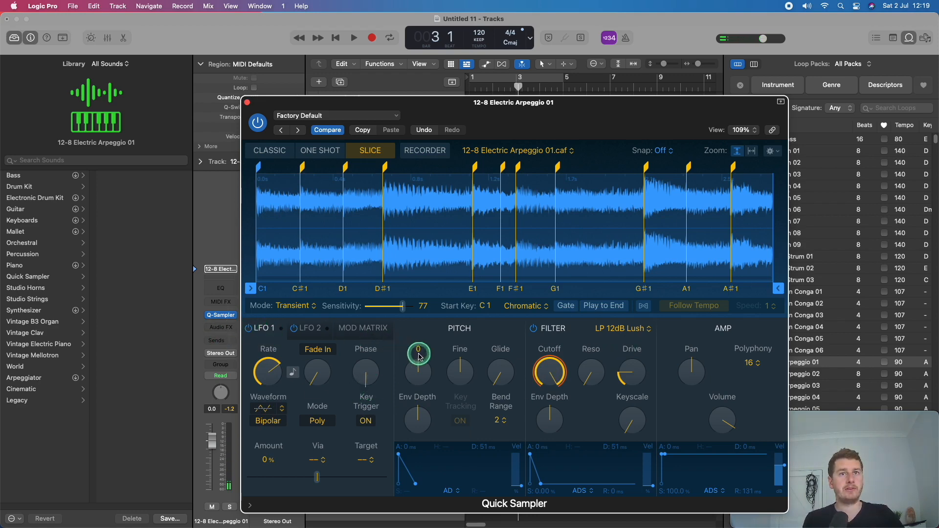
# Lower the coarse pitch of the slices and raise the filter drive to about 37%
pyautogui.moveTo(429, 369)
pyautogui.moveTo(435, 373); pyautogui.dragTo(418, 371)
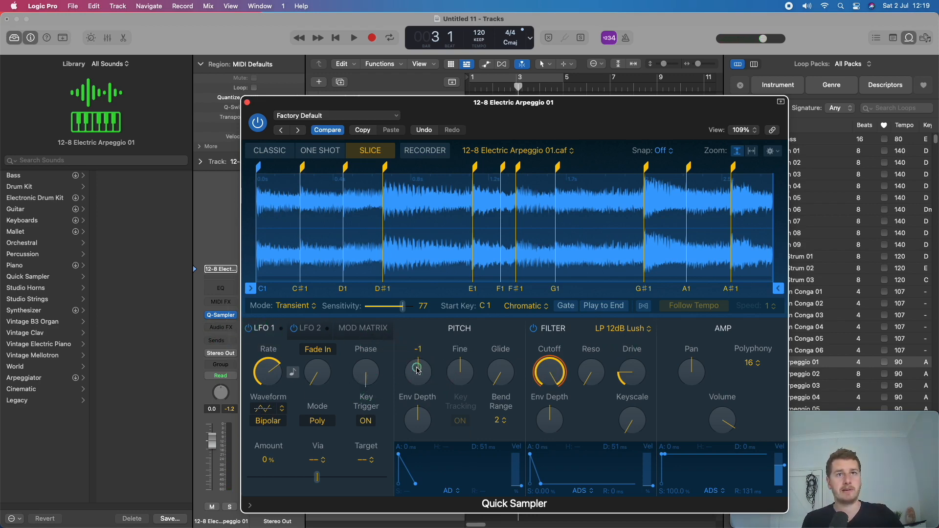
pyautogui.moveTo(420, 406); pyautogui.dragTo(427, 373)
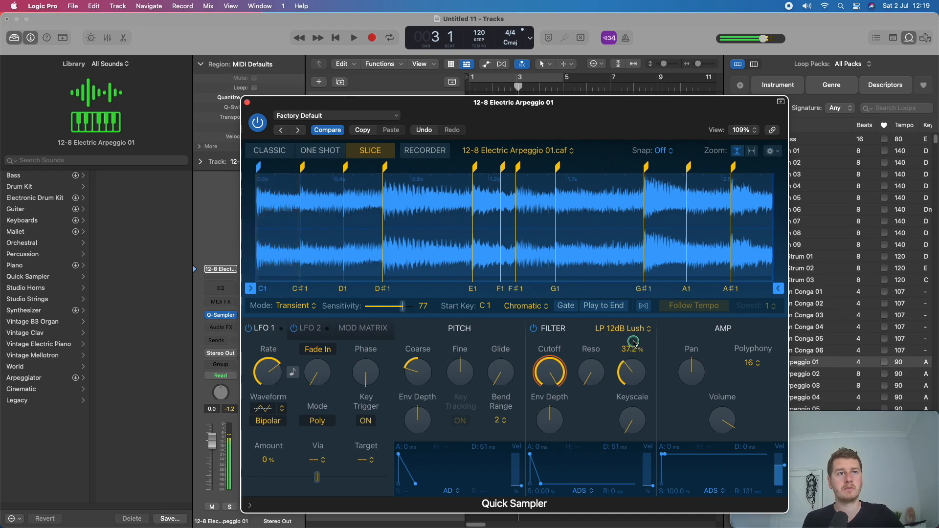
# Set the LFO 1 rate to 9.20 Hz
pyautogui.moveTo(279, 389); pyautogui.dragTo(273, 357)
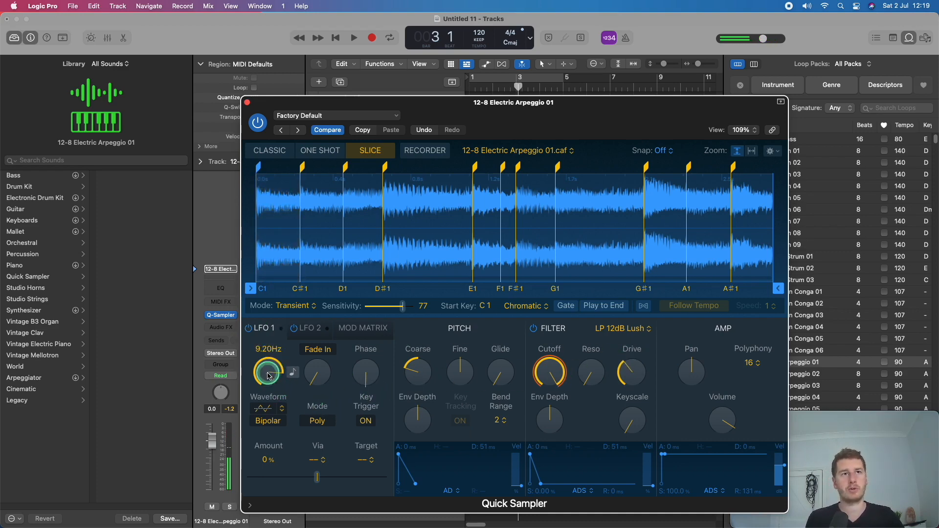
pyautogui.click(305, 396)
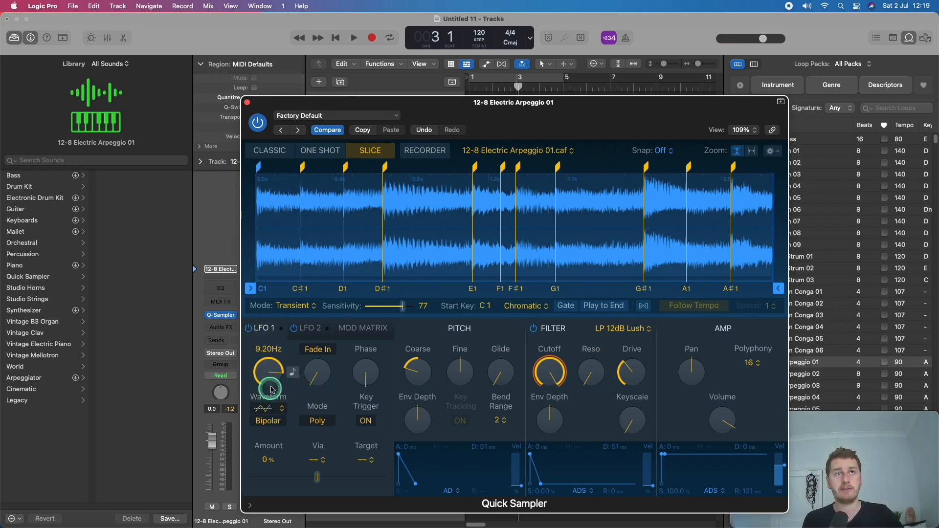
# Review the target choices of the modulation matrix's Pitch Bend slot and return to the LFO 1 settings
pyautogui.click(362, 328)
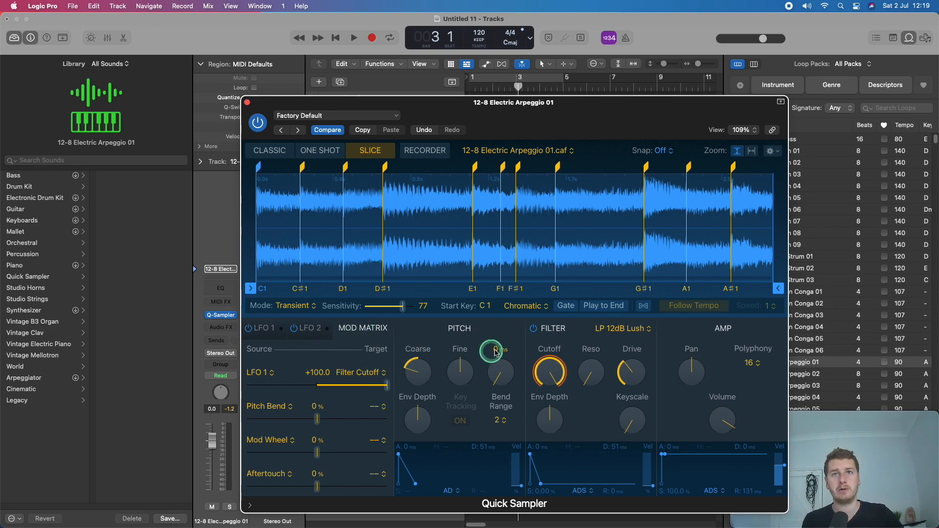
pyautogui.moveTo(607, 376)
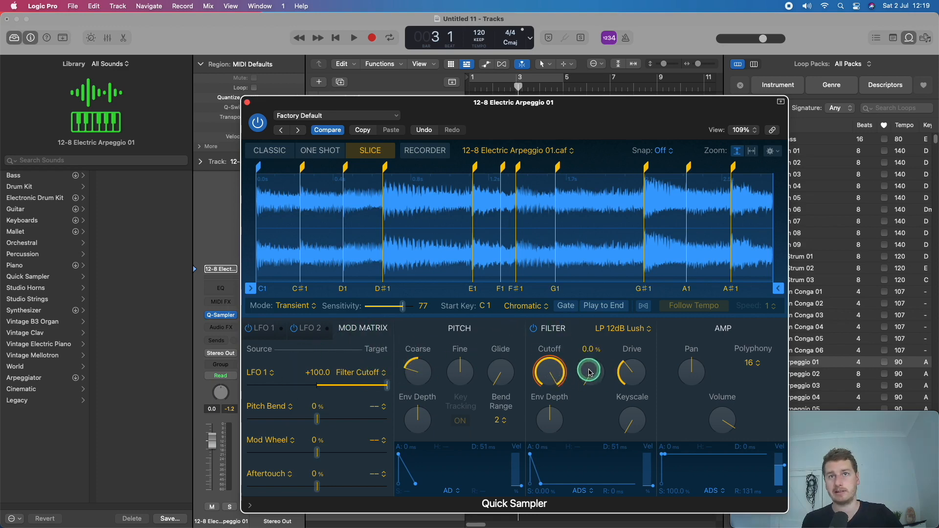
pyautogui.click(380, 407)
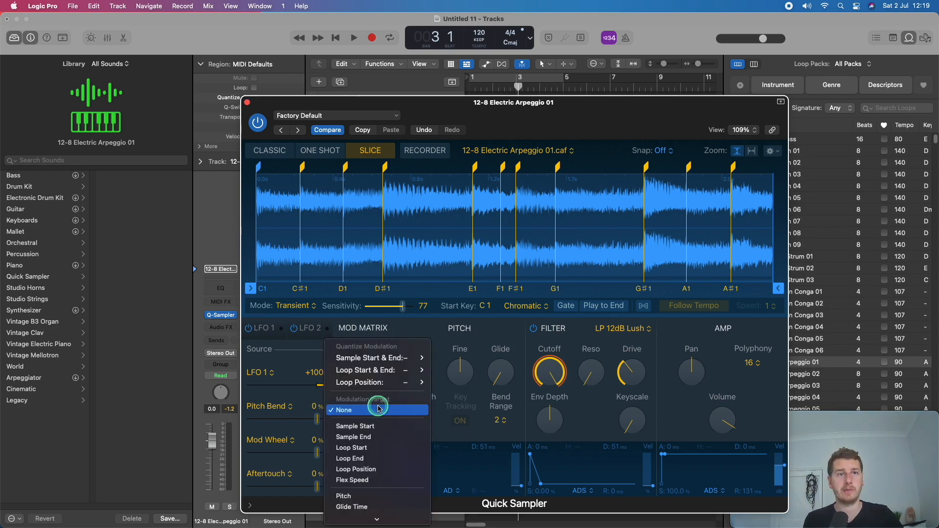
pyautogui.click(518, 332)
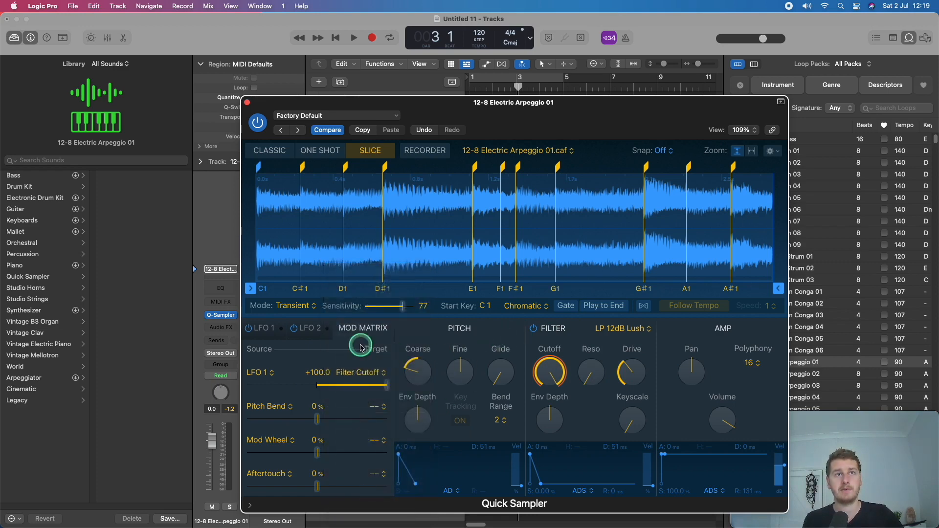
pyautogui.click(269, 326)
# Lengthen the attack of the amp envelope and switch its envelope type to A
pyautogui.moveTo(354, 383)
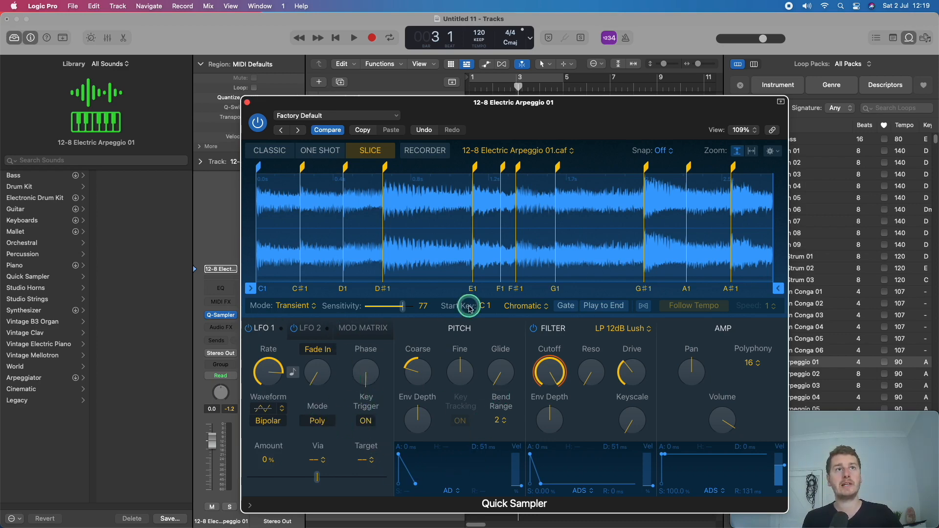
pyautogui.moveTo(432, 360)
pyautogui.moveTo(464, 389)
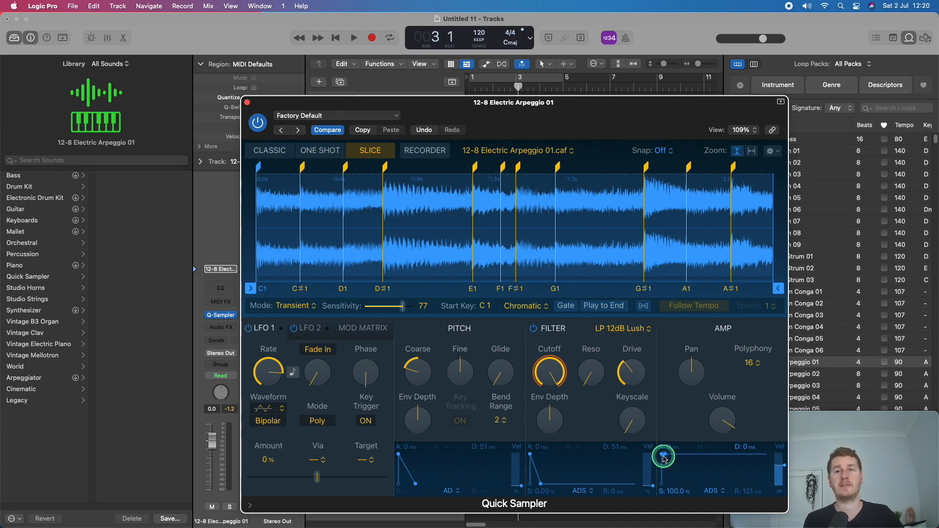
pyautogui.moveTo(666, 457); pyautogui.dragTo(718, 491)
pyautogui.click(718, 492)
pyautogui.click(711, 478)
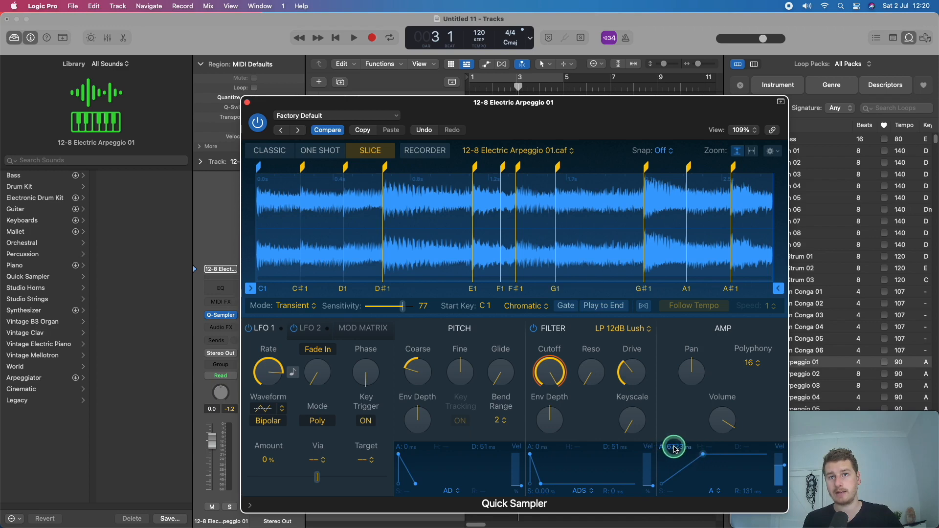
# Try the AD type for the amp envelope and settle on ADS
pyautogui.click(723, 485)
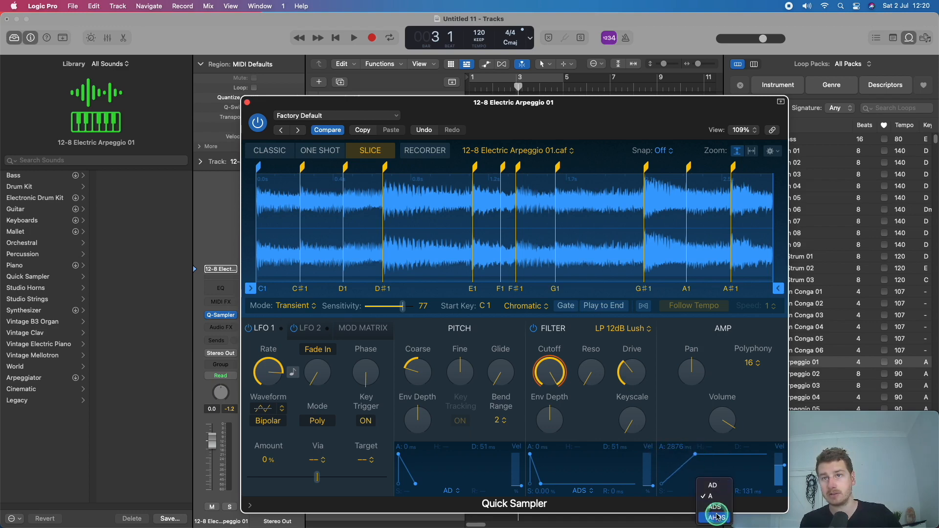
pyautogui.click(713, 486)
pyautogui.click(723, 490)
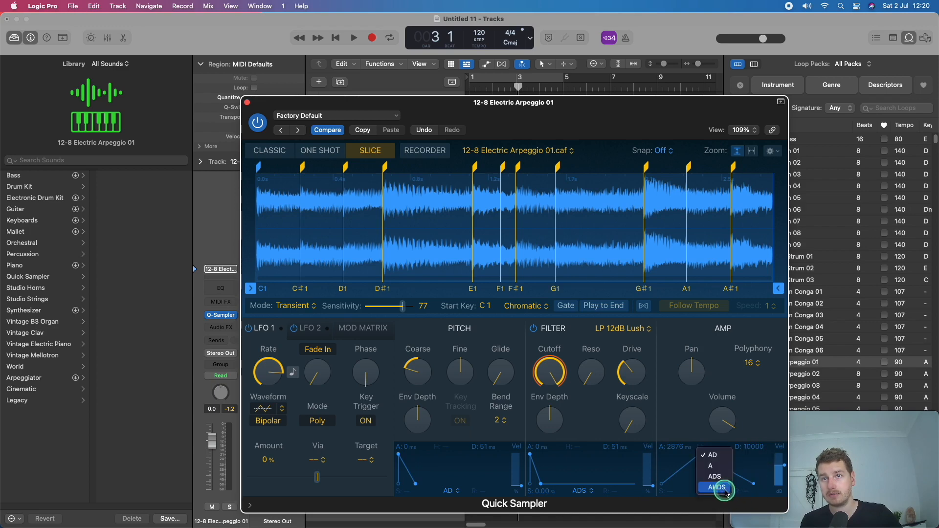
pyautogui.click(744, 493)
pyautogui.click(724, 490)
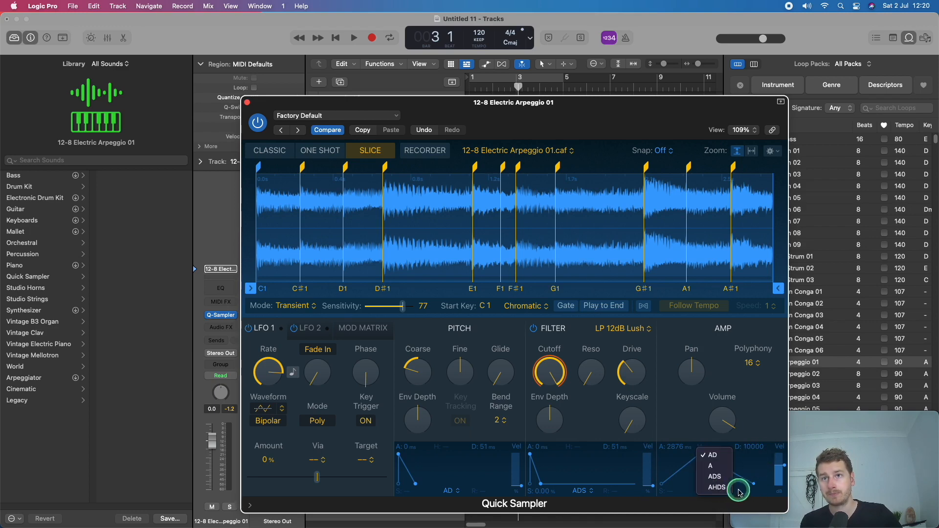
pyautogui.click(715, 477)
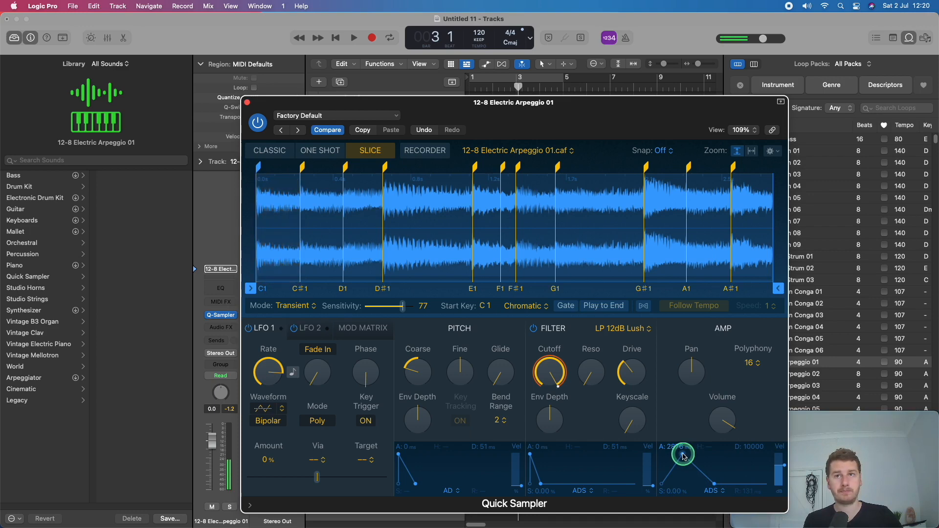
# Audition attack and decay changes on the amp envelope, ending at 1351 ms attack and 606 ms decay
pyautogui.moveTo(683, 456)
pyautogui.mouseDown()
pyautogui.moveTo(712, 457)
pyautogui.moveTo(658, 448)
pyautogui.moveTo(673, 454)
pyautogui.mouseUp()
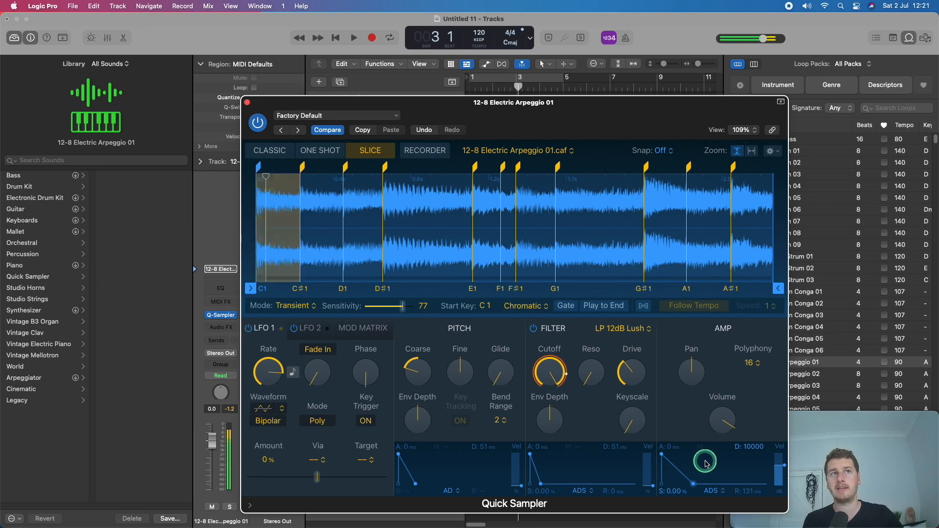
pyautogui.moveTo(709, 463); pyautogui.dragTo(713, 484)
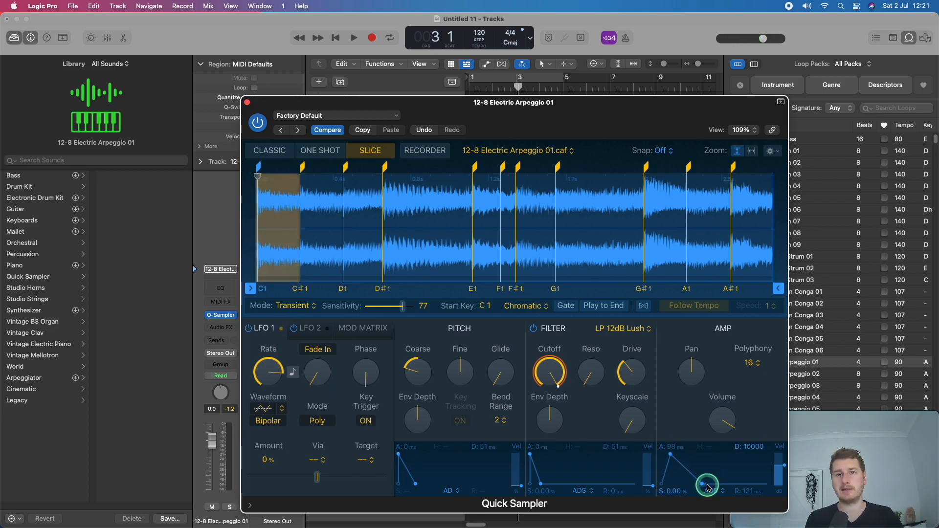
pyautogui.click(502, 280)
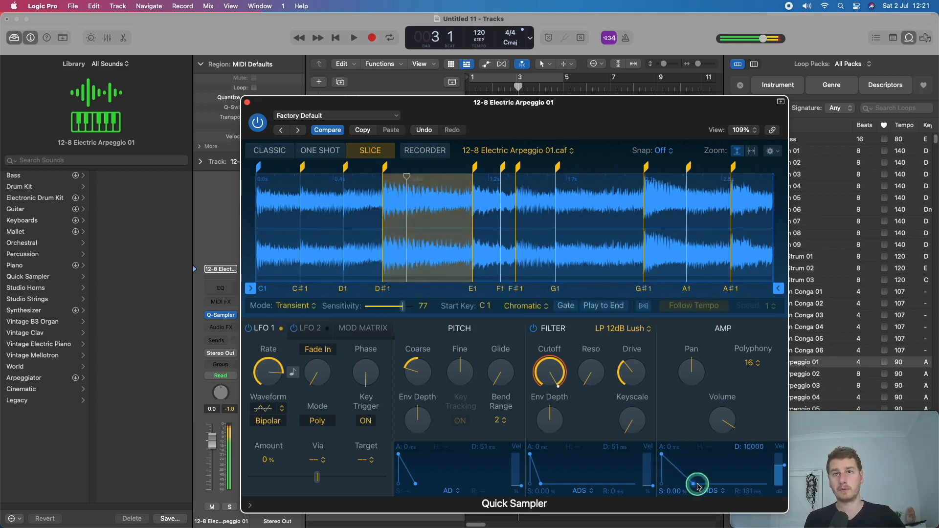
pyautogui.moveTo(693, 484)
pyautogui.mouseDown()
pyautogui.moveTo(667, 486)
pyautogui.moveTo(683, 489)
pyautogui.mouseUp()
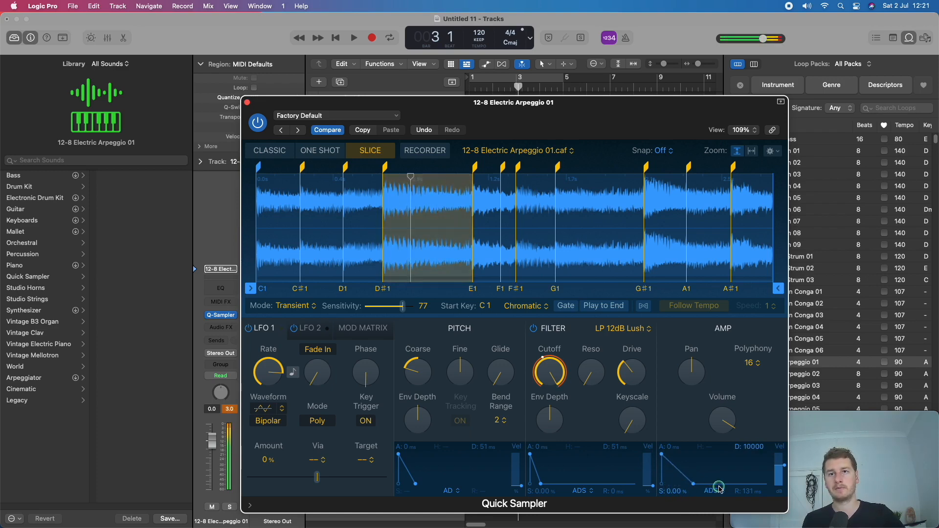
pyautogui.moveTo(693, 485)
pyautogui.mouseDown()
pyautogui.moveTo(671, 484)
pyautogui.moveTo(669, 453)
pyautogui.moveTo(695, 484)
pyautogui.mouseUp()
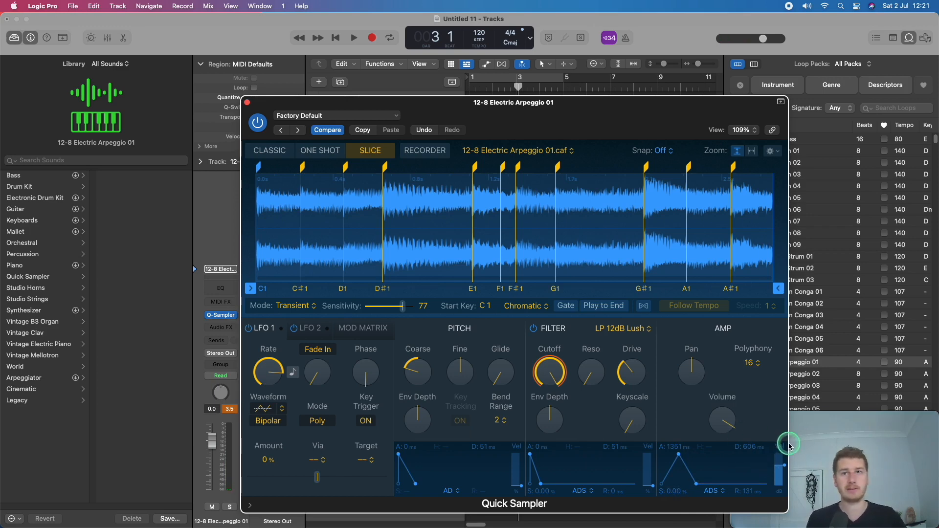
pyautogui.moveTo(744, 486); pyautogui.dragTo(702, 477)
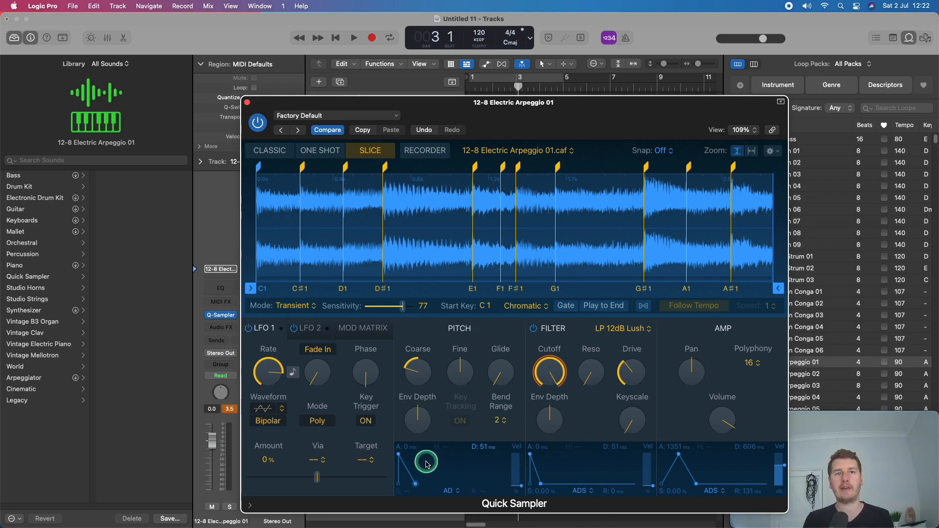
# Switch off the filter and set the amp envelope to 0 ms attack, 89 ms decay and 100% sustain
pyautogui.click(247, 104)
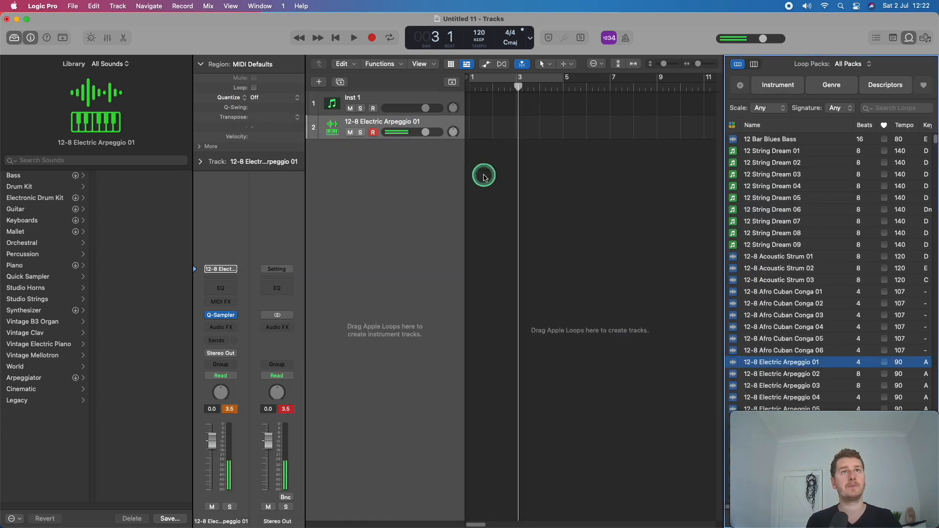
pyautogui.click(224, 316)
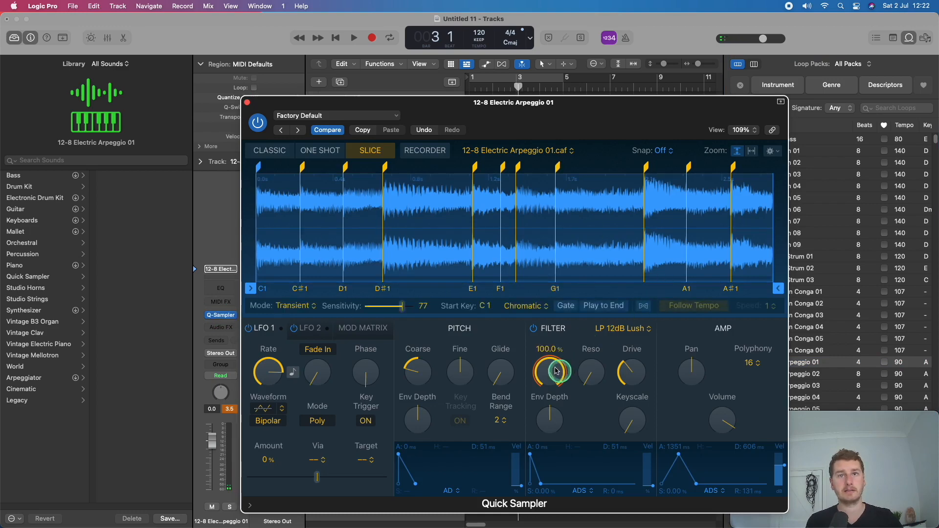
pyautogui.click(537, 330)
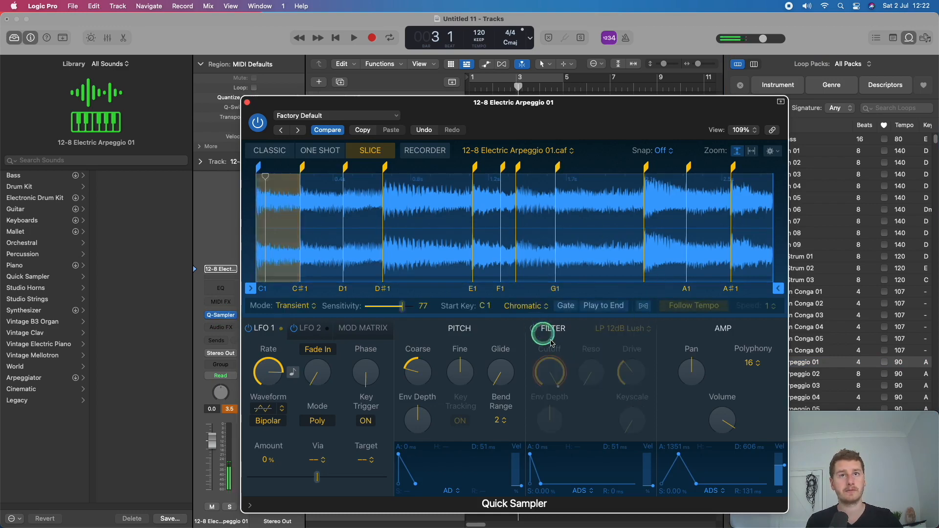
pyautogui.moveTo(690, 458); pyautogui.dragTo(662, 452)
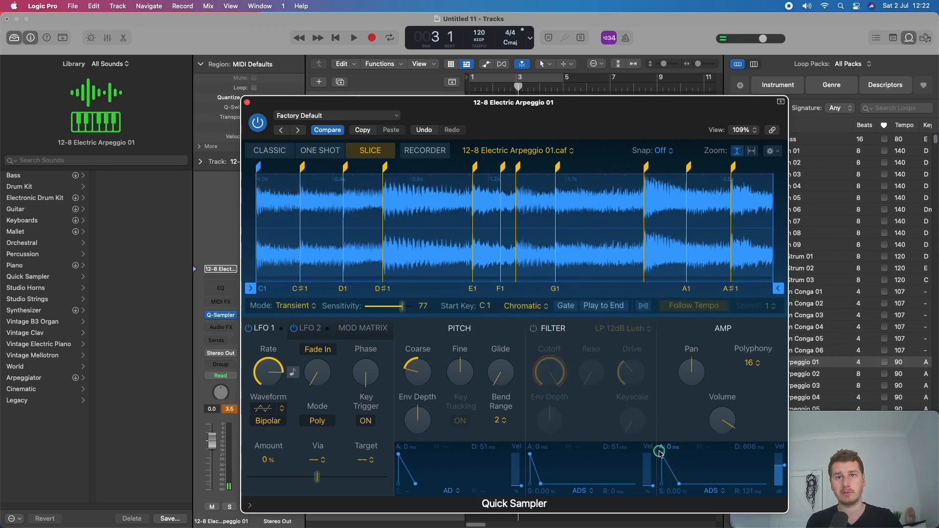
pyautogui.click(681, 482)
pyautogui.moveTo(681, 485); pyautogui.dragTo(663, 455)
# Return the coarse pitch of the slices to 0
pyautogui.click(415, 351)
pyautogui.moveTo(415, 351); pyautogui.dragTo(426, 386)
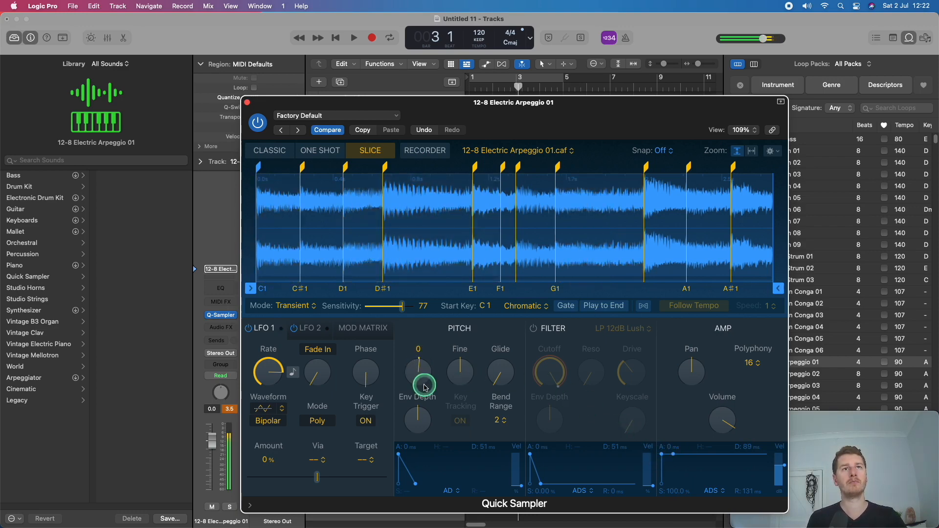
pyautogui.moveTo(426, 387); pyautogui.dragTo(439, 388)
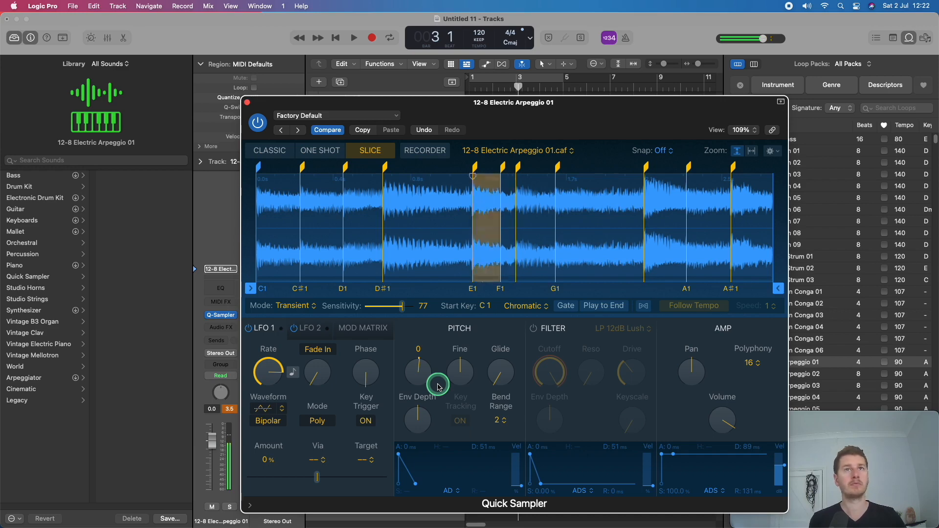
# Close Quick Sampler and record a short slice performance from bar 1 on the 12-8 Electric Arpeggio 01 track
pyautogui.click(248, 103)
pyautogui.press('Return')
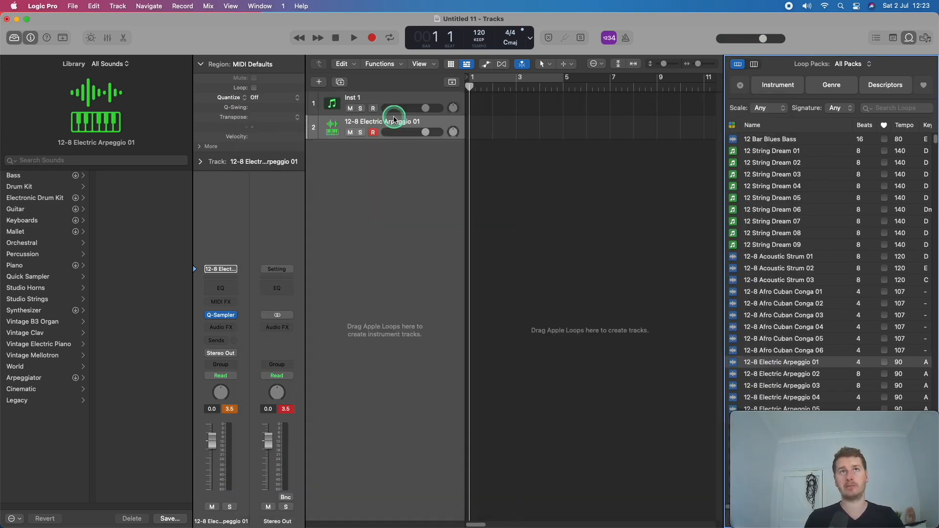
pyautogui.press('r')
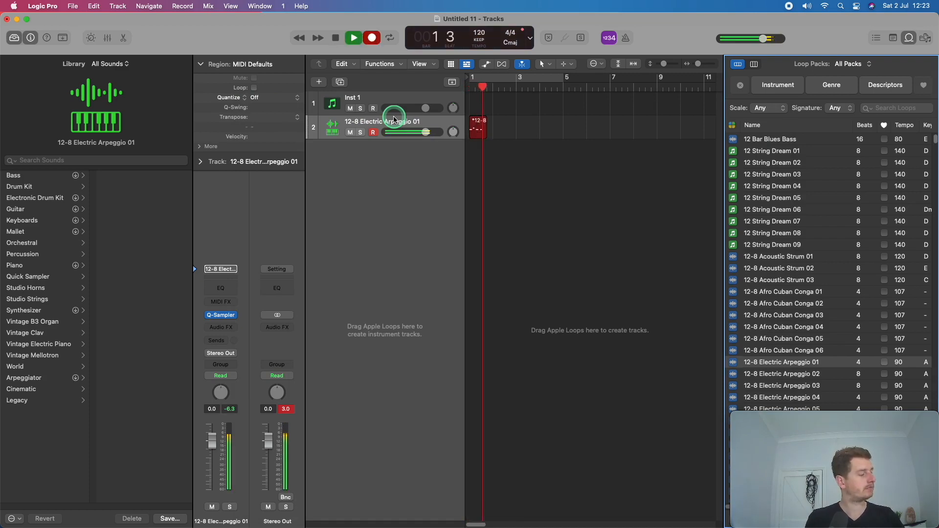
pyautogui.press('space')
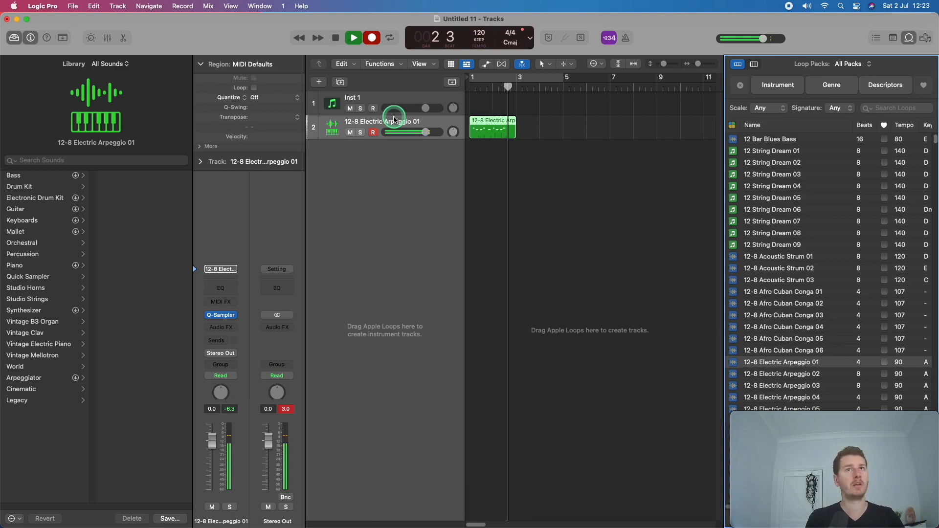
pyautogui.click(571, 166)
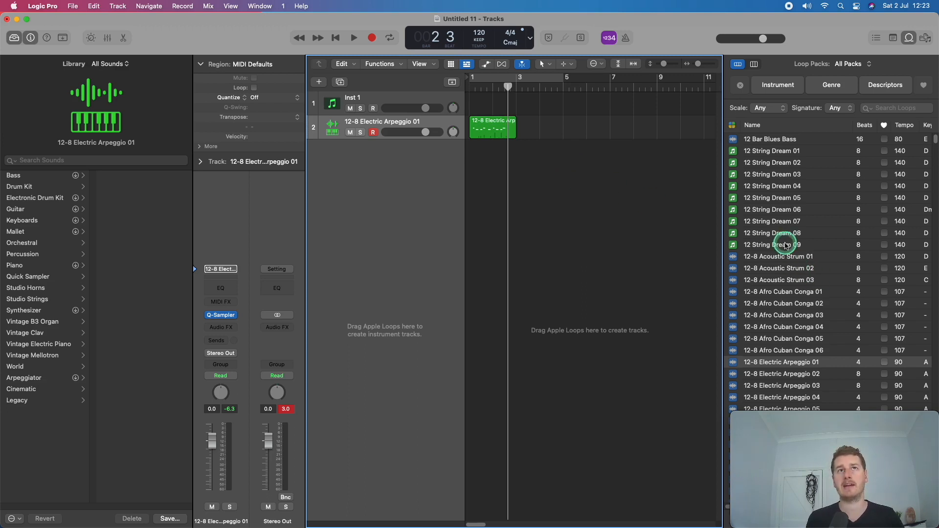
# Open the recorded region in the Piano Roll and add eight short notes on different slices around the played ones
pyautogui.doubleClick(491, 131)
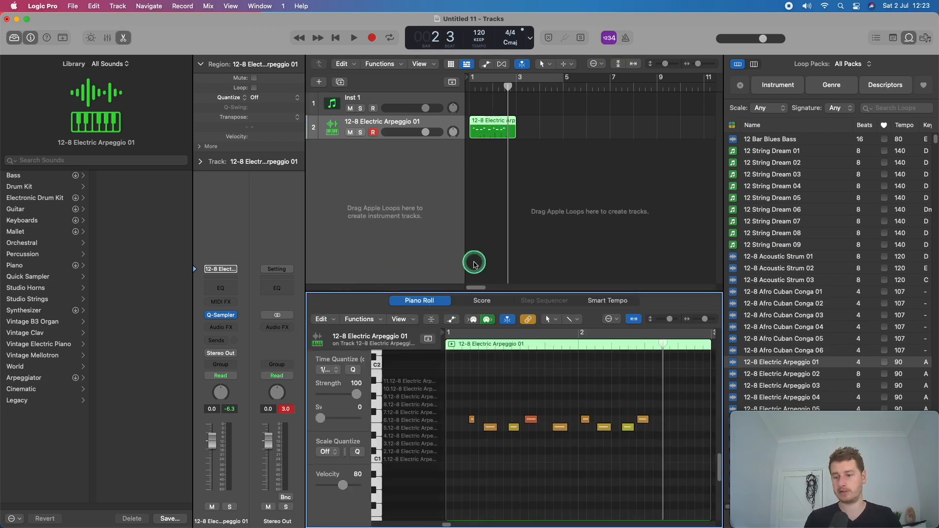
pyautogui.click(448, 388)
pyautogui.click(464, 450)
pyautogui.click(481, 404)
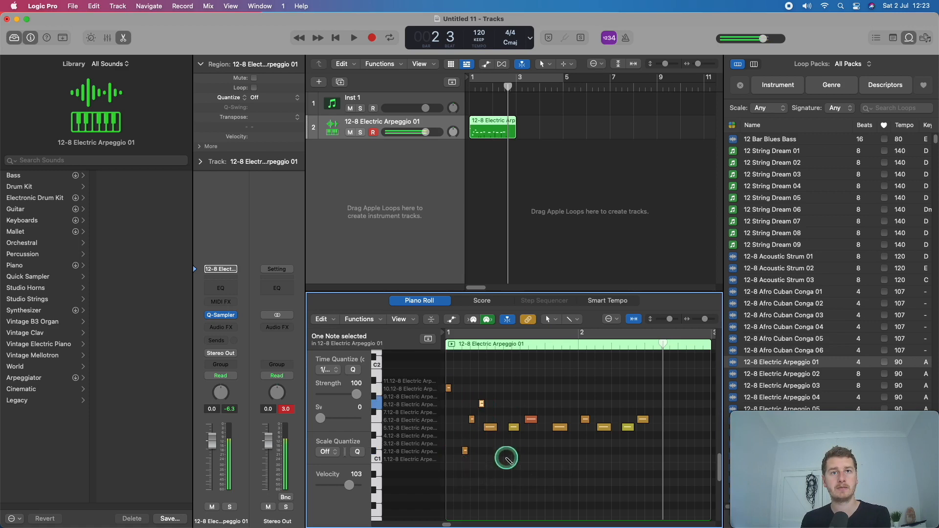
pyautogui.click(506, 451)
pyautogui.click(516, 404)
pyautogui.click(557, 403)
pyautogui.click(549, 443)
pyautogui.click(592, 395)
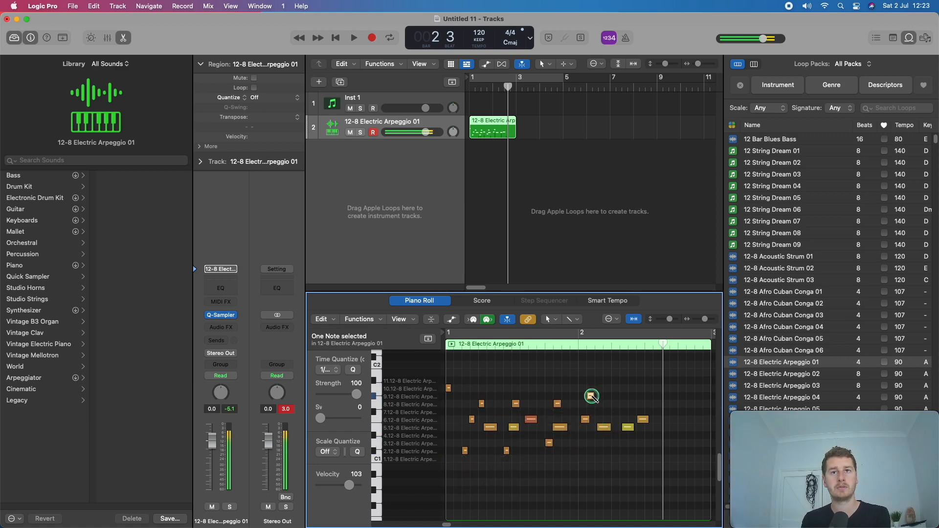
# Select all the notes in the region and quantize them
pyautogui.press('super+a')
pyautogui.press('q')
pyautogui.press('Tab')
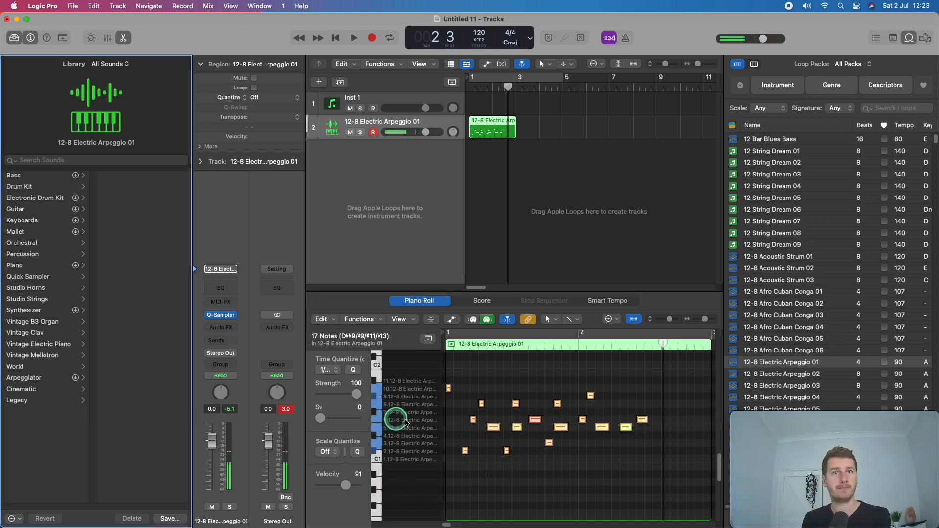
# Play the slice pattern from the start, stop it and close the Piano Roll
pyautogui.press('space')
pyautogui.press('Return')
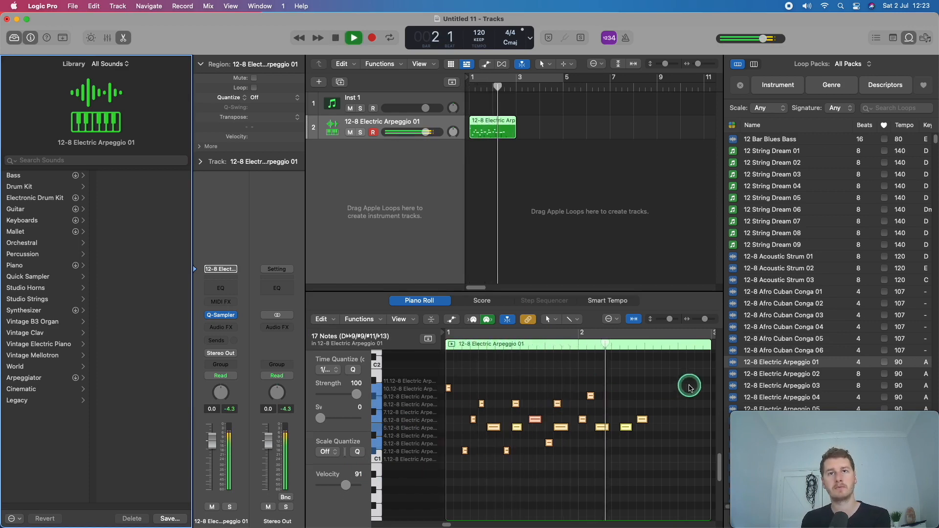
pyautogui.press('space')
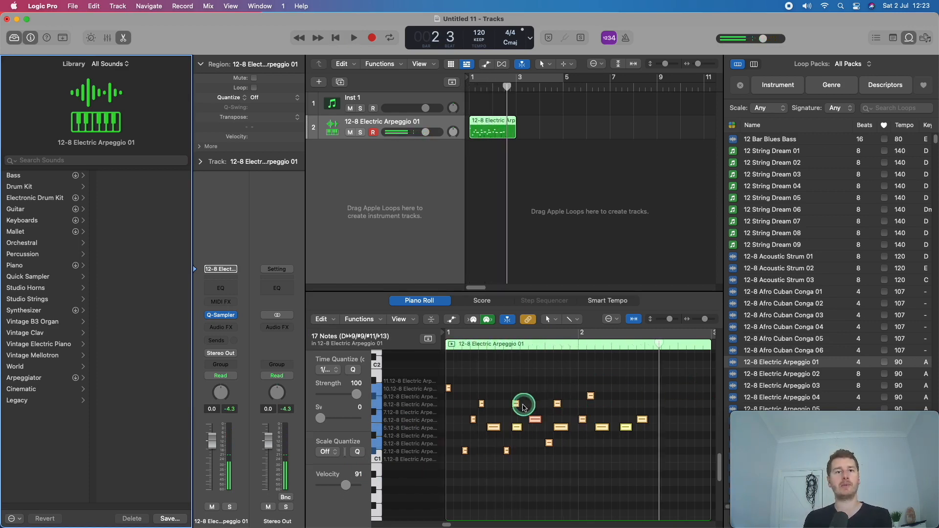
pyautogui.press('e')
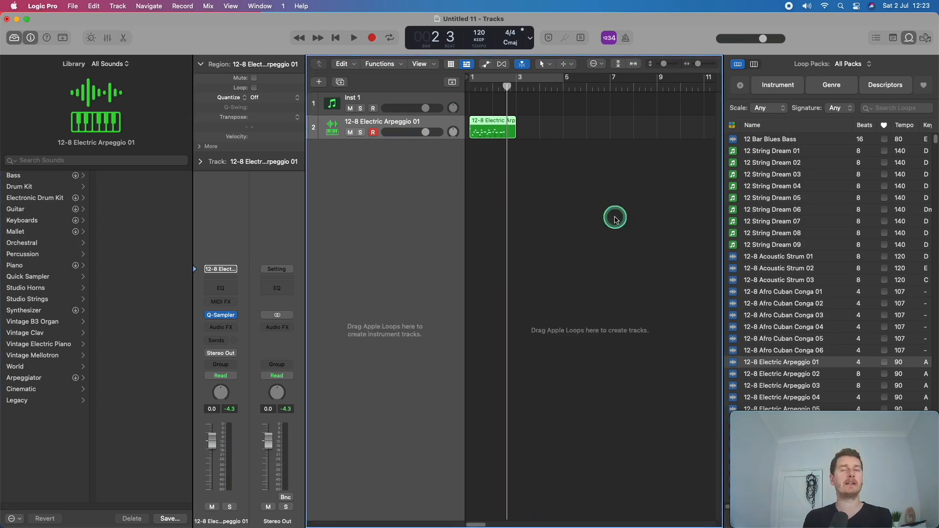
# View the Quick Sampler settings of the 12-8 Electric Arpeggio 01 track once more and close the plug-in
pyautogui.click(224, 318)
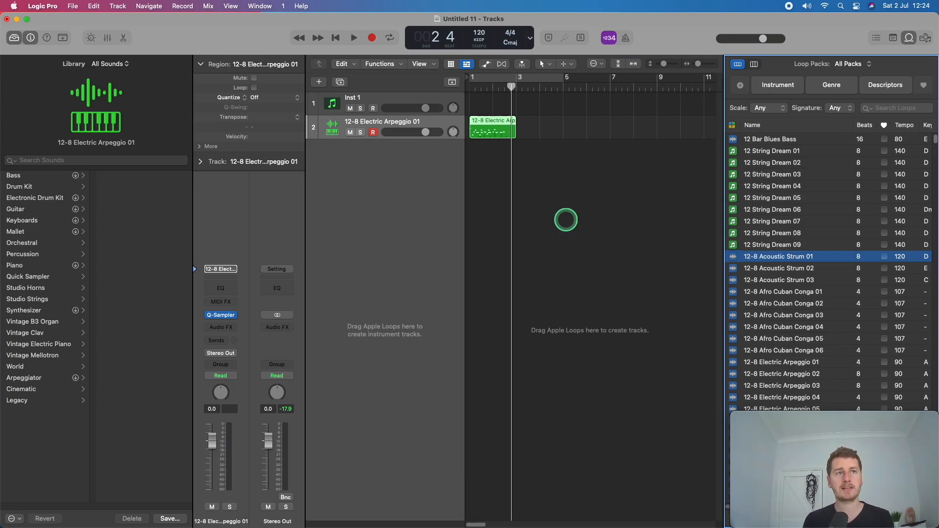
pyautogui.moveTo(228, 317)
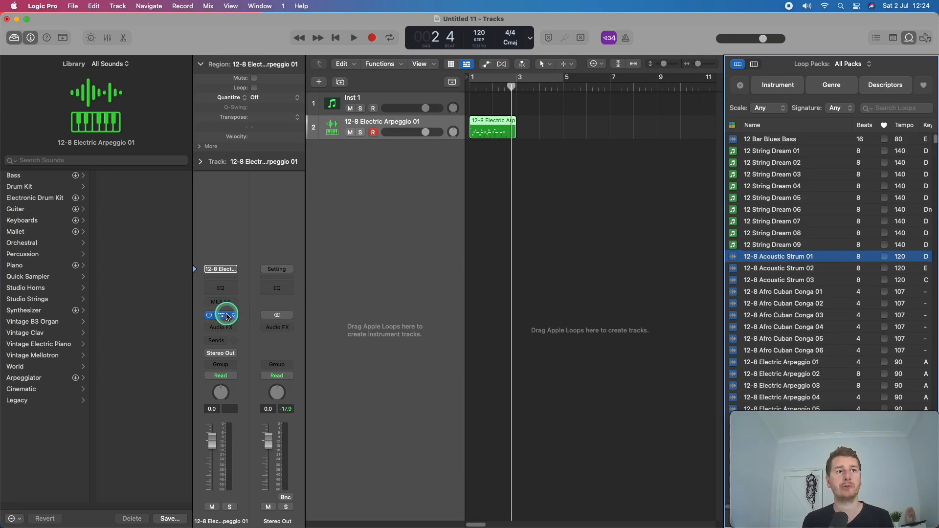
pyautogui.click(225, 318)
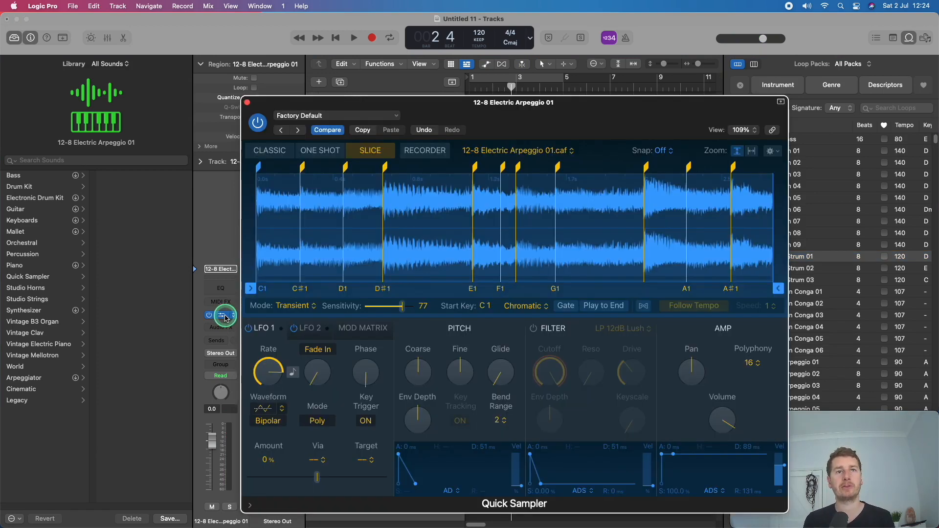
pyautogui.click(247, 108)
pyautogui.click(617, 196)
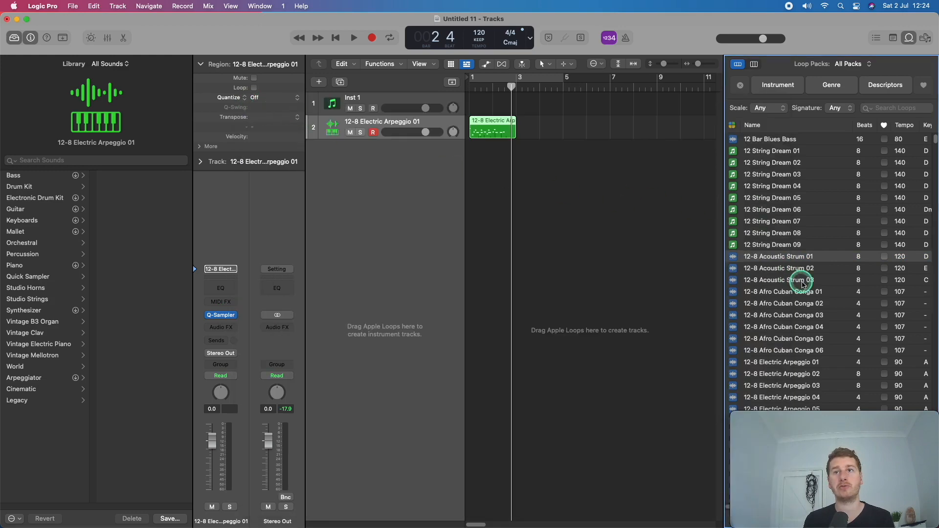
# Bring the 12-8 Acoustic Strum 01 loop over the empty track area and review the instruments offered for a new track
pyautogui.moveTo(783, 258); pyautogui.dragTo(426, 263)
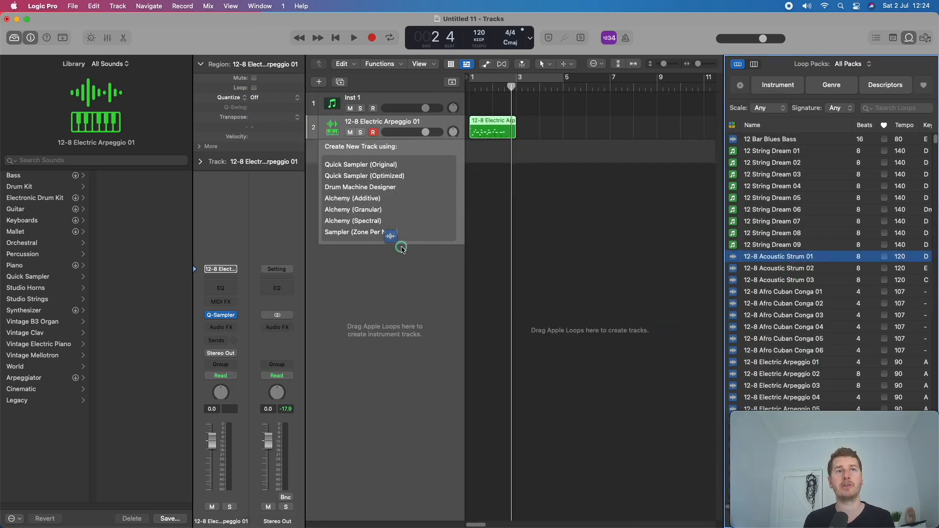
pyautogui.moveTo(376, 243); pyautogui.dragTo(366, 202)
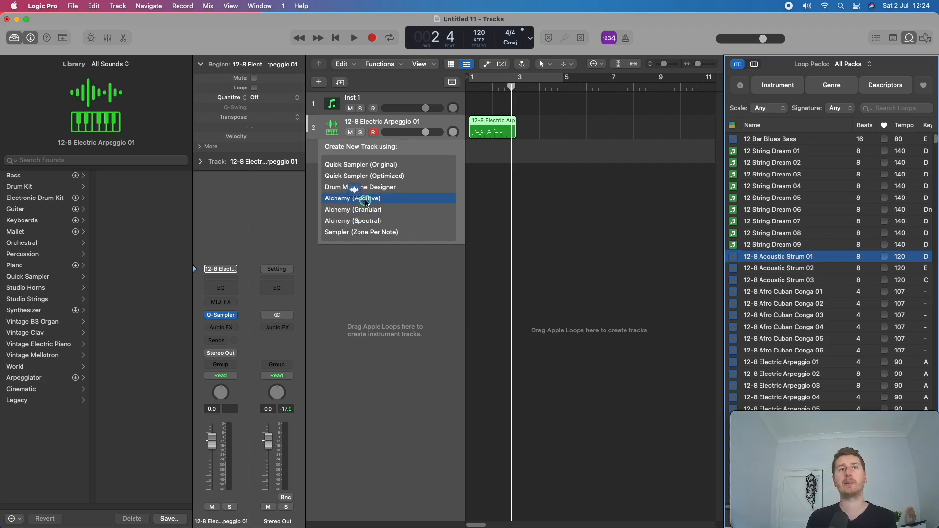
pyautogui.moveTo(384, 204); pyautogui.dragTo(446, 377)
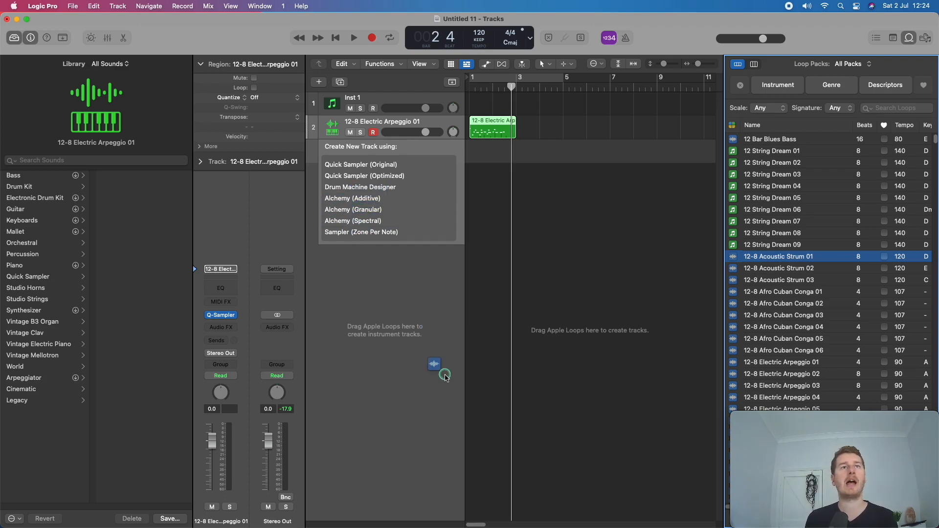